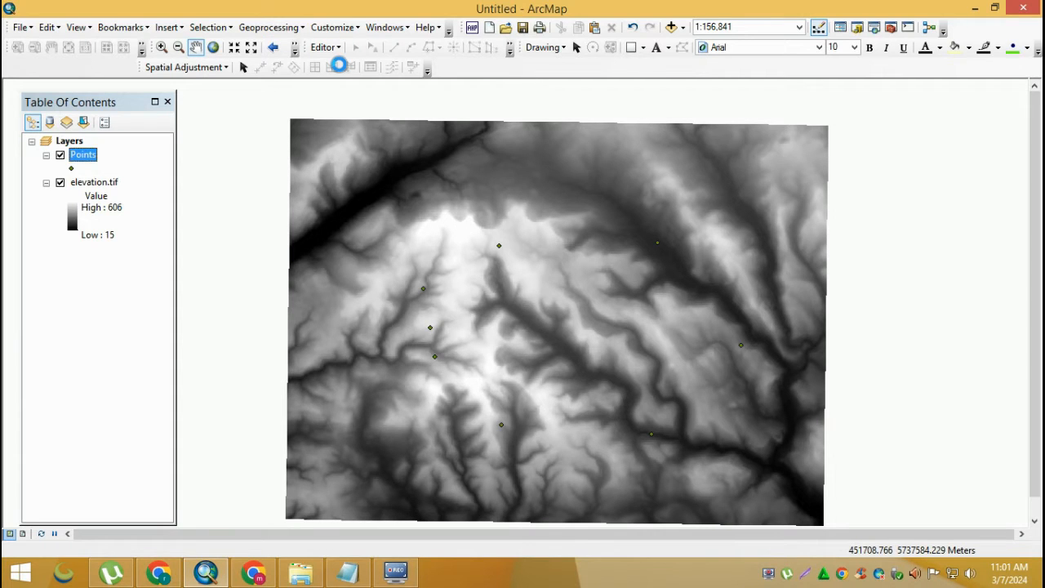
Step: Select the point on the north-central ridge with the Edit tool and paste three copies of it into the Points layer
{"action": "left_click", "coordinate": [356, 48]}
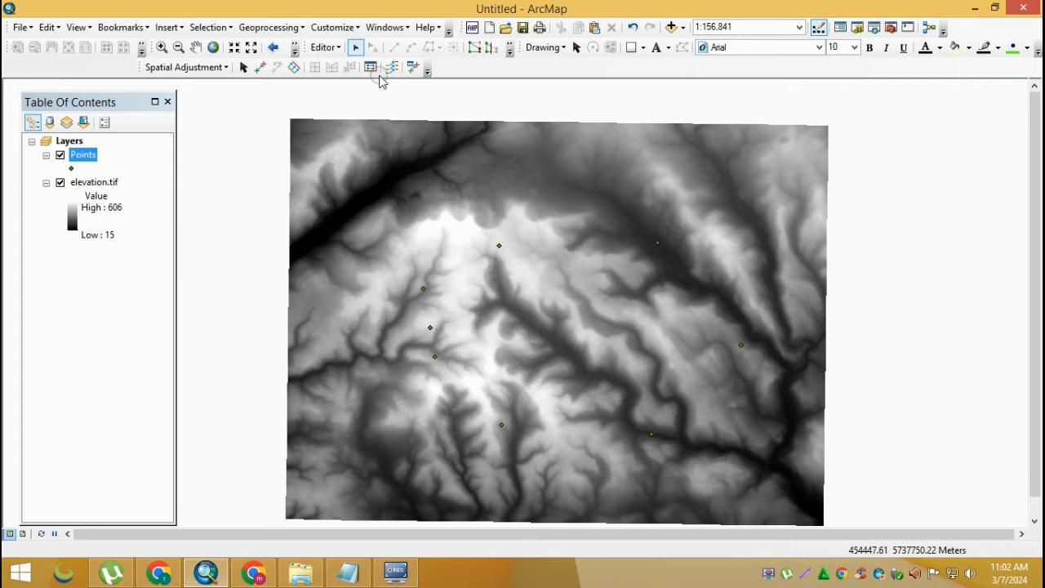
{"action": "left_click", "coordinate": [326, 47]}
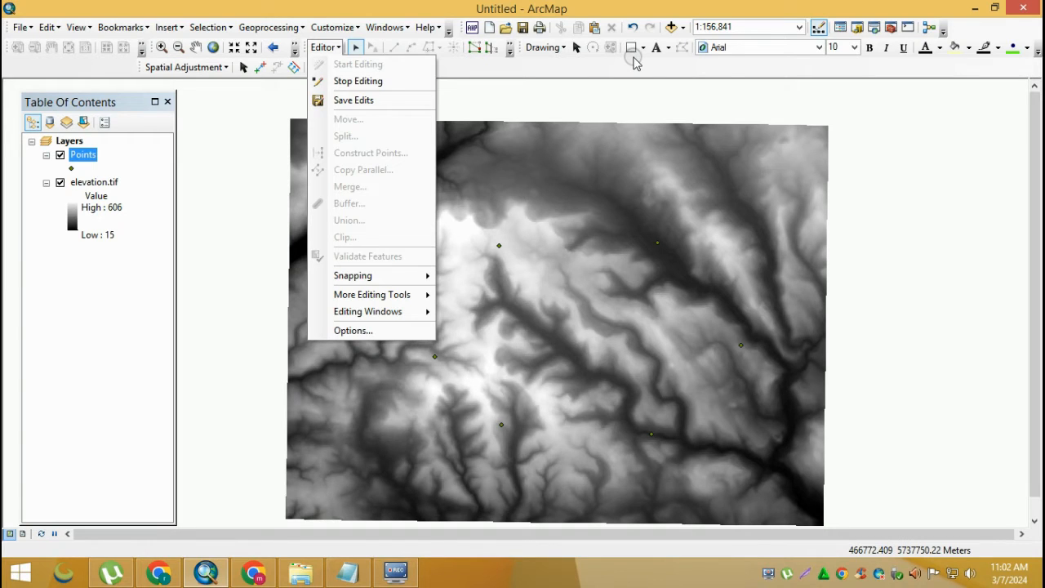
{"action": "left_click", "coordinate": [714, 72]}
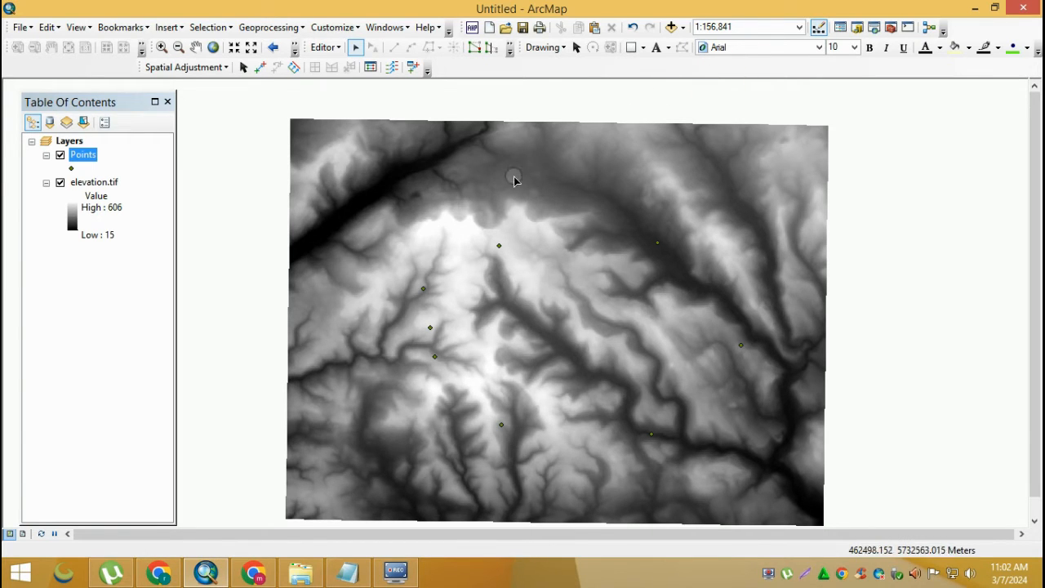
{"action": "left_click_drag", "start_coordinate": [459, 214], "coordinate": [532, 268]}
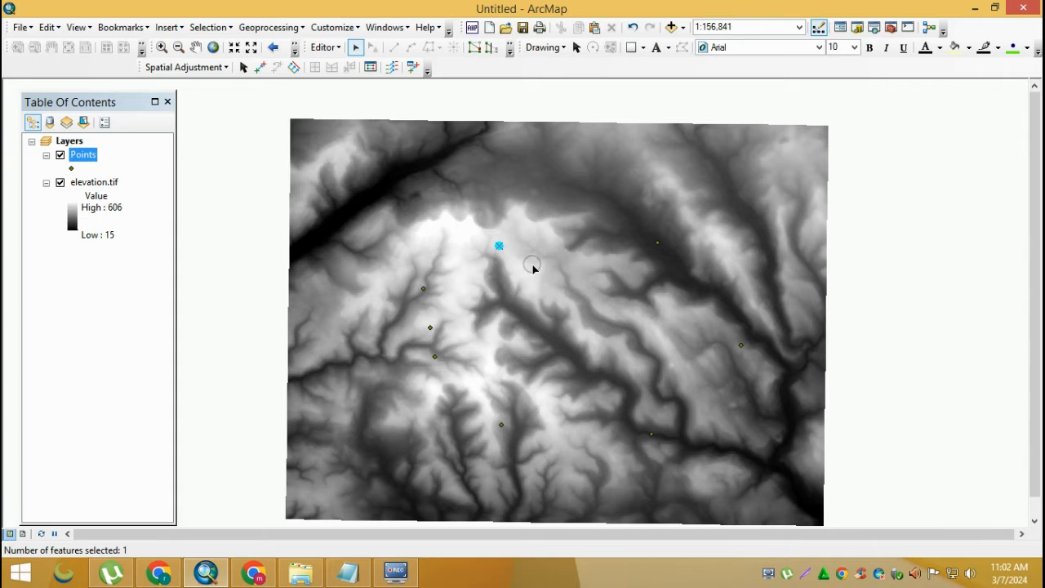
{"action": "key", "text": "ctrl+v"}
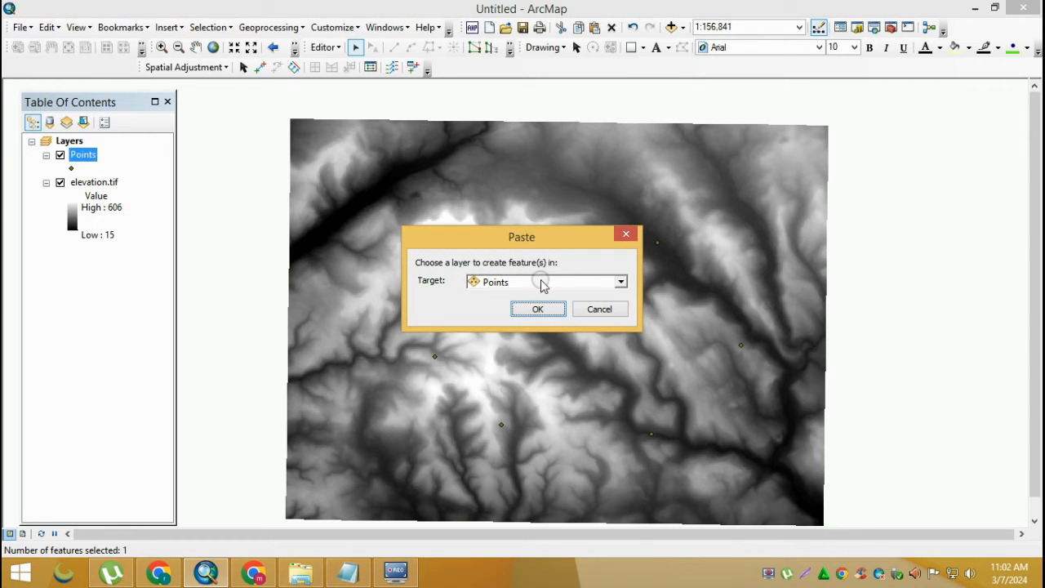
{"action": "left_click", "coordinate": [541, 308]}
{"action": "key", "text": "ctrl+v"}
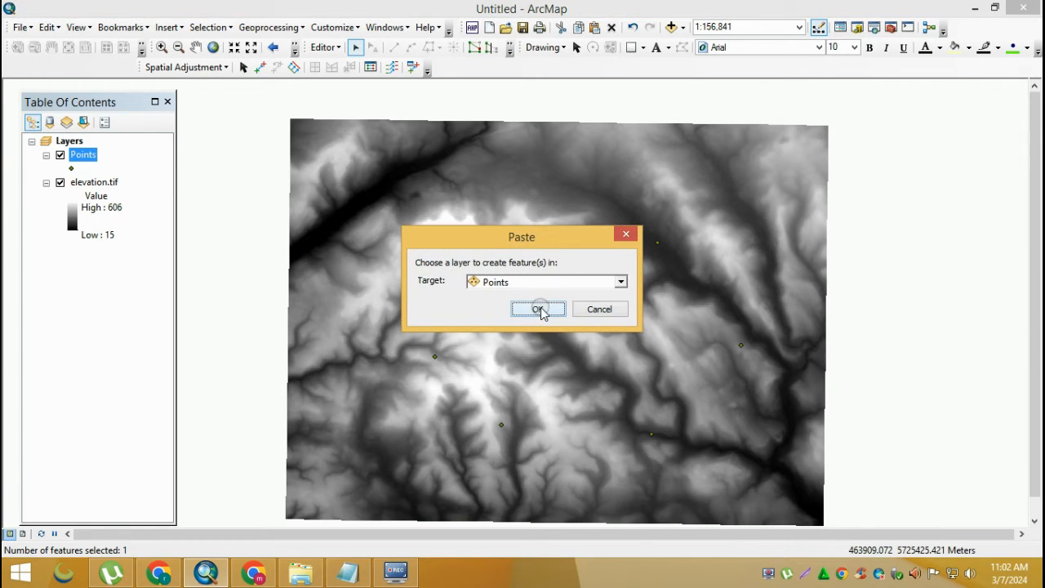
{"action": "left_click", "coordinate": [539, 309]}
{"action": "key", "text": "ctrl+v"}
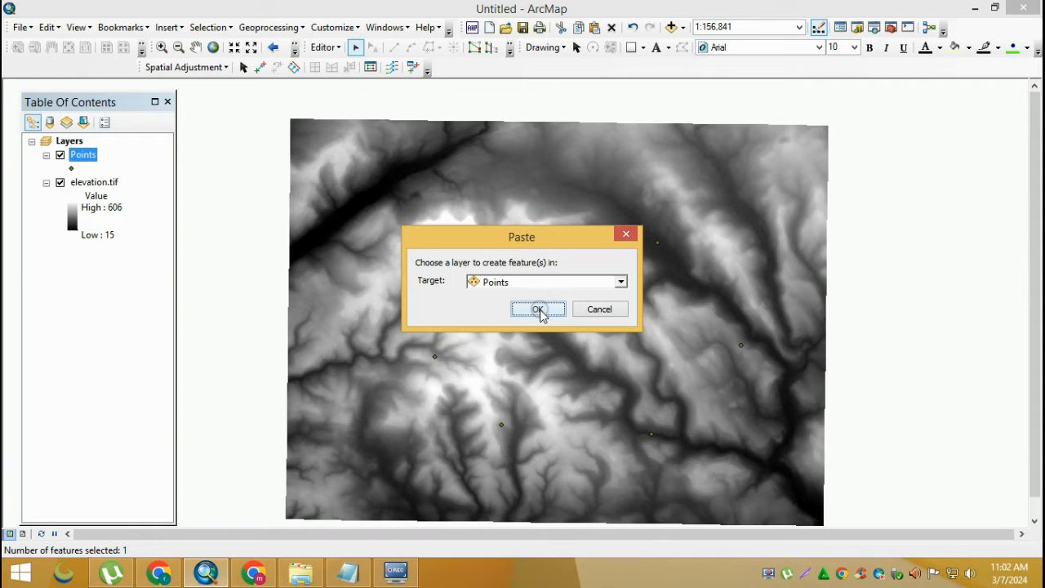
{"action": "left_click", "coordinate": [539, 309]}
Step: Move the stacked points apart to the north-eastern slope, the north-western valley, the western hillside and the eastern ridge
{"action": "left_click_drag", "start_coordinate": [496, 243], "coordinate": [611, 178]}
{"action": "left_click", "coordinate": [498, 248]}
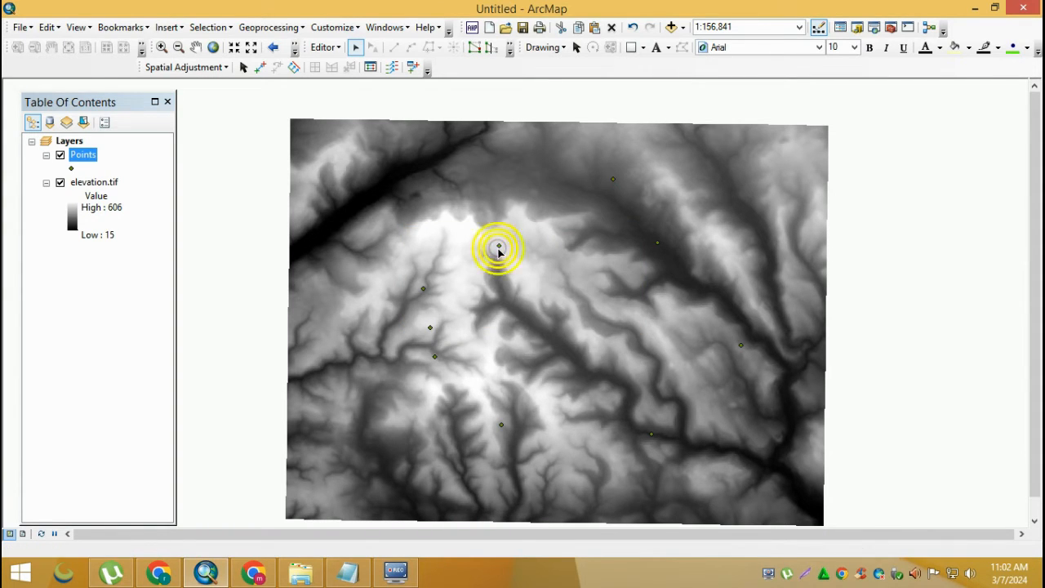
{"action": "left_click_drag", "start_coordinate": [498, 246], "coordinate": [406, 161]}
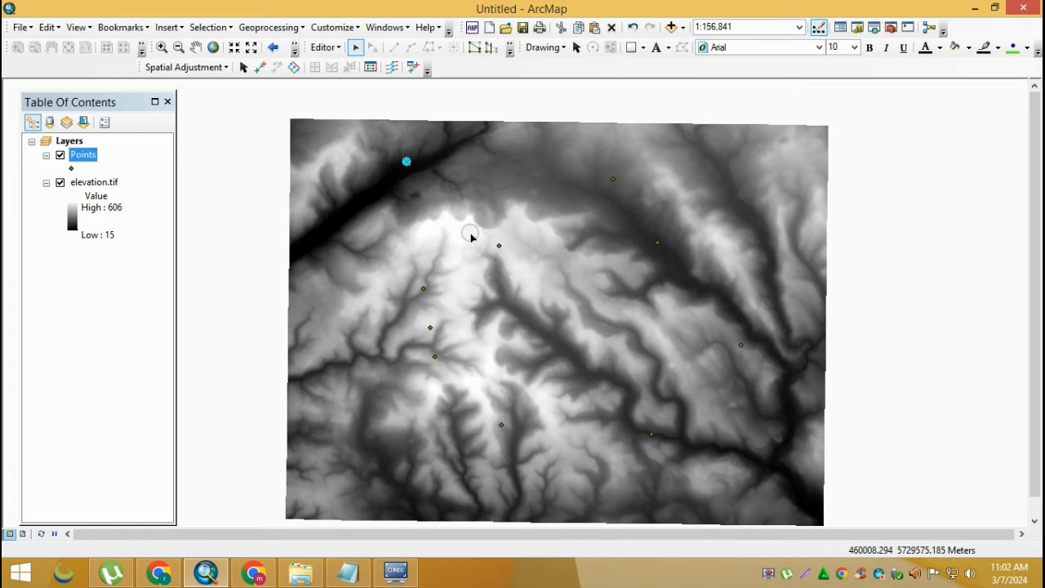
{"action": "left_click", "coordinate": [501, 247]}
{"action": "left_click_drag", "start_coordinate": [501, 247], "coordinate": [348, 250]}
{"action": "left_click", "coordinate": [500, 248]}
{"action": "left_click_drag", "start_coordinate": [500, 247], "coordinate": [747, 245]}
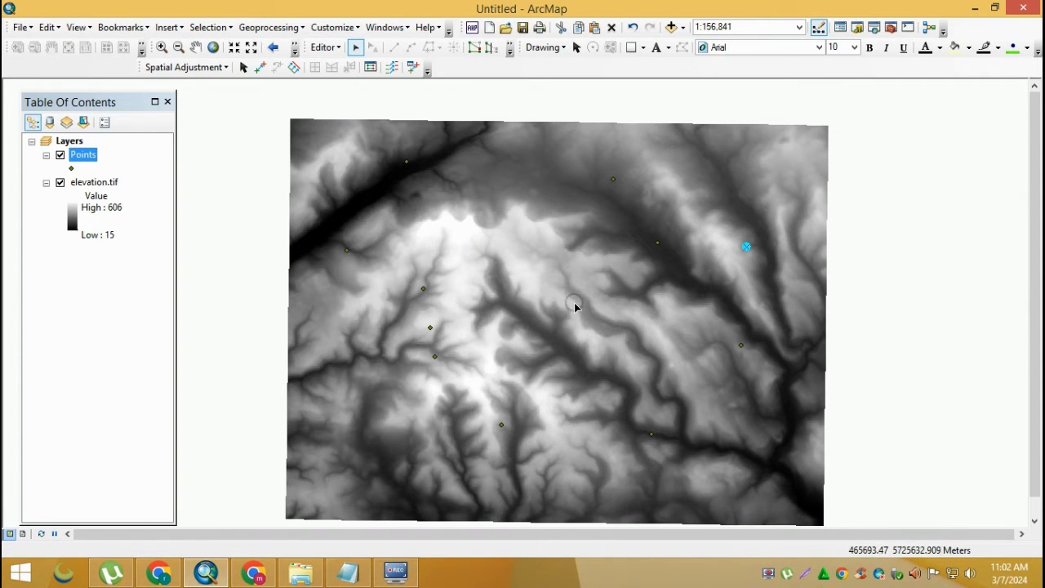
Step: Paste ten copies of the point on the eastern ridge into the Points layer
{"action": "key", "text": "ctrl+v"}
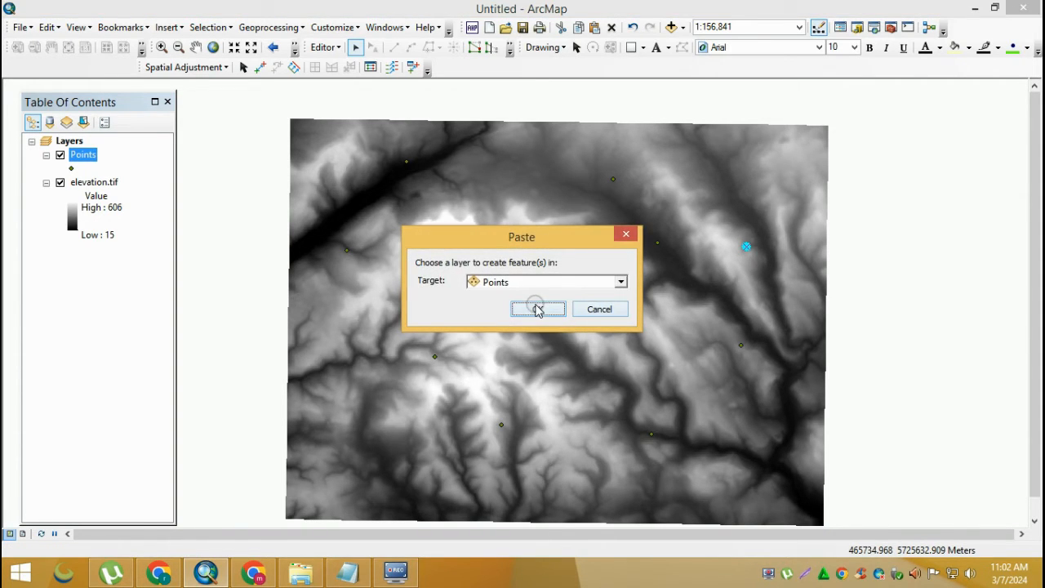
{"action": "left_click", "coordinate": [535, 308]}
{"action": "key", "text": "ctrl+v"}
{"action": "left_click", "coordinate": [535, 309]}
{"action": "key", "text": "ctrl+v"}
{"action": "left_click", "coordinate": [535, 308]}
{"action": "key", "text": "ctrl+v"}
{"action": "left_click", "coordinate": [535, 310]}
{"action": "key", "text": "ctrl+v"}
{"action": "left_click", "coordinate": [535, 310]}
{"action": "key", "text": "ctrl+v"}
{"action": "left_click", "coordinate": [535, 309]}
{"action": "key", "text": "ctrl+v"}
{"action": "left_click", "coordinate": [535, 309]}
{"action": "key", "text": "ctrl+v"}
{"action": "left_click", "coordinate": [535, 310]}
{"action": "key", "text": "ctrl+v"}
{"action": "left_click", "coordinate": [535, 309]}
{"action": "key", "text": "ctrl+v"}
{"action": "left_click", "coordinate": [535, 310]}
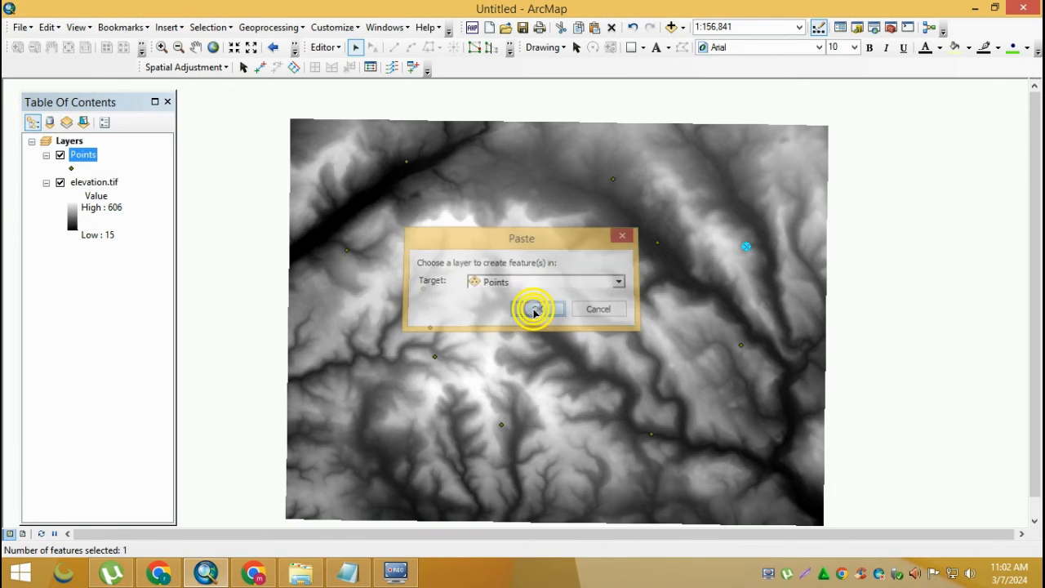
Step: Move three of the eastern ridge copies to the north-eastern corner, the eastern edge and the south-western edge of the raster
{"action": "left_click_drag", "start_coordinate": [749, 245], "coordinate": [761, 158]}
{"action": "left_click", "coordinate": [745, 247]}
{"action": "left_click_drag", "start_coordinate": [745, 246], "coordinate": [805, 205]}
{"action": "left_click", "coordinate": [746, 249]}
{"action": "left_click", "coordinate": [748, 247]}
{"action": "left_click_drag", "start_coordinate": [748, 248], "coordinate": [309, 442]}
Step: Select the point in the dark north-eastern valley and paste about ten copies of it into the Points layer
{"action": "left_click", "coordinate": [656, 243]}
{"action": "left_click", "coordinate": [658, 246]}
{"action": "left_click", "coordinate": [657, 247]}
{"action": "left_click", "coordinate": [657, 245]}
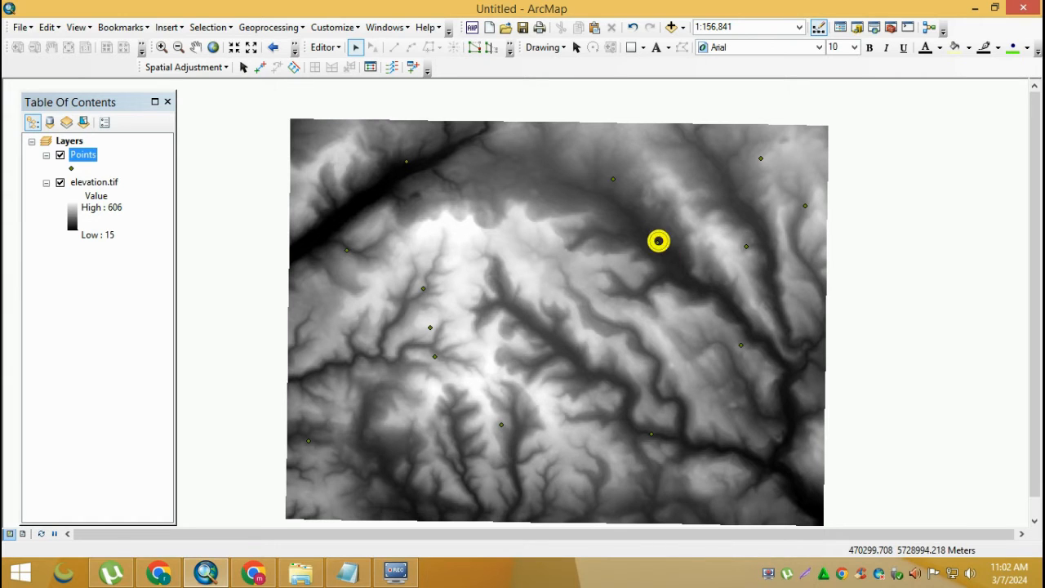
{"action": "key", "text": "ctrl+v"}
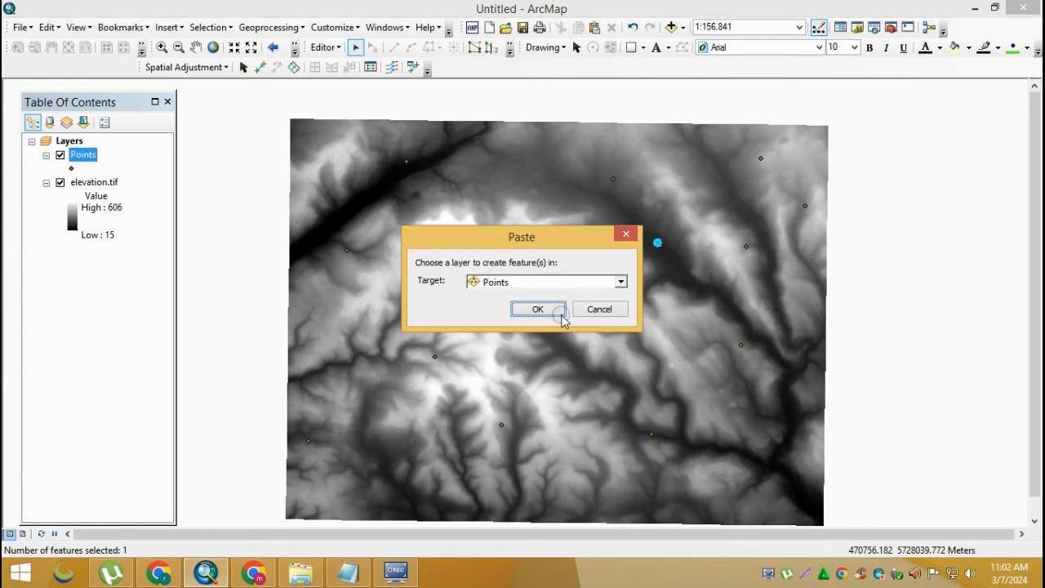
{"action": "left_click", "coordinate": [552, 311]}
{"action": "key", "text": "ctrl+v"}
{"action": "left_click", "coordinate": [538, 310]}
{"action": "key", "text": "ctrl+v"}
{"action": "left_click", "coordinate": [539, 309]}
{"action": "key", "text": "ctrl+v"}
{"action": "left_click", "coordinate": [552, 312]}
{"action": "key", "text": "ctrl+v"}
{"action": "left_click", "coordinate": [552, 312]}
{"action": "key", "text": "ctrl+v"}
{"action": "left_click", "coordinate": [552, 311]}
{"action": "key", "text": "ctrl+v"}
{"action": "left_click", "coordinate": [553, 312]}
{"action": "key", "text": "ctrl+v"}
{"action": "left_click", "coordinate": [552, 311]}
{"action": "key", "text": "ctrl+v"}
{"action": "left_click", "coordinate": [552, 312]}
{"action": "key", "text": "ctrl+v"}
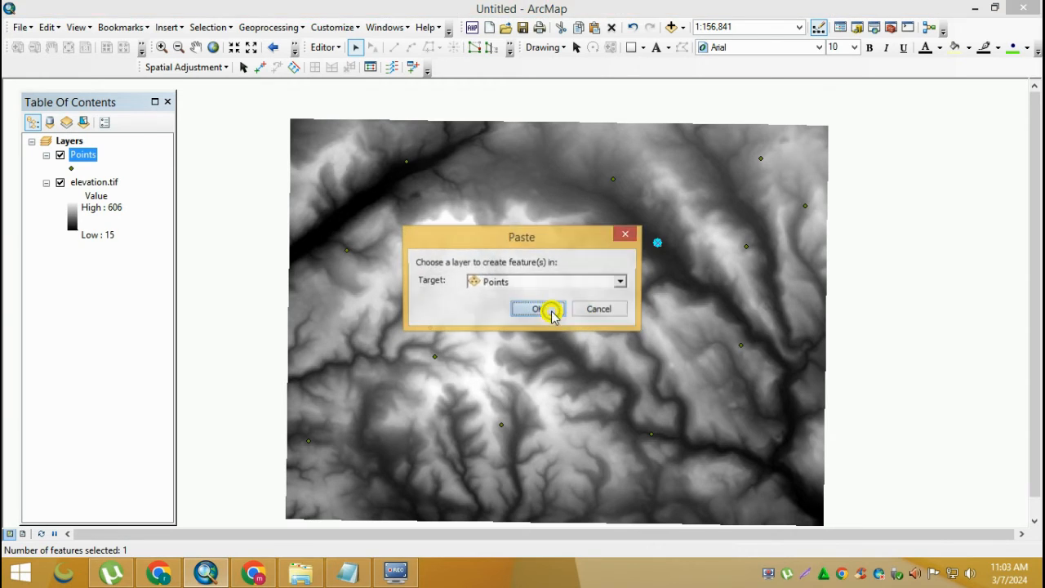
{"action": "left_click", "coordinate": [552, 312]}
Step: Spread the valley point copies to the raster's northern edge, southern edge, centre, south-western corner and south-eastern corner
{"action": "left_click_drag", "start_coordinate": [618, 136], "coordinate": [566, 486]}
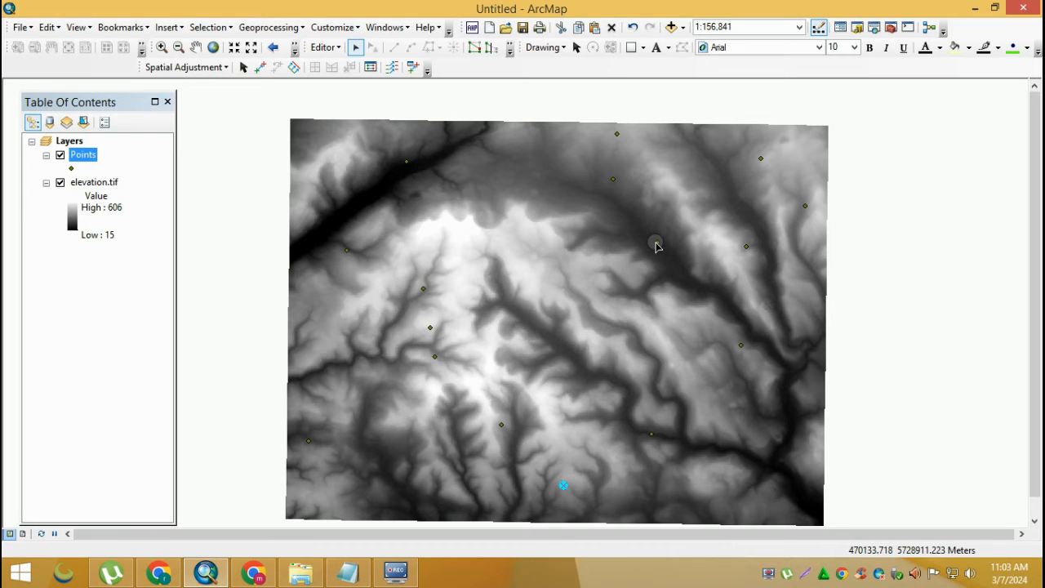
{"action": "left_click_drag", "start_coordinate": [658, 241], "coordinate": [521, 269]}
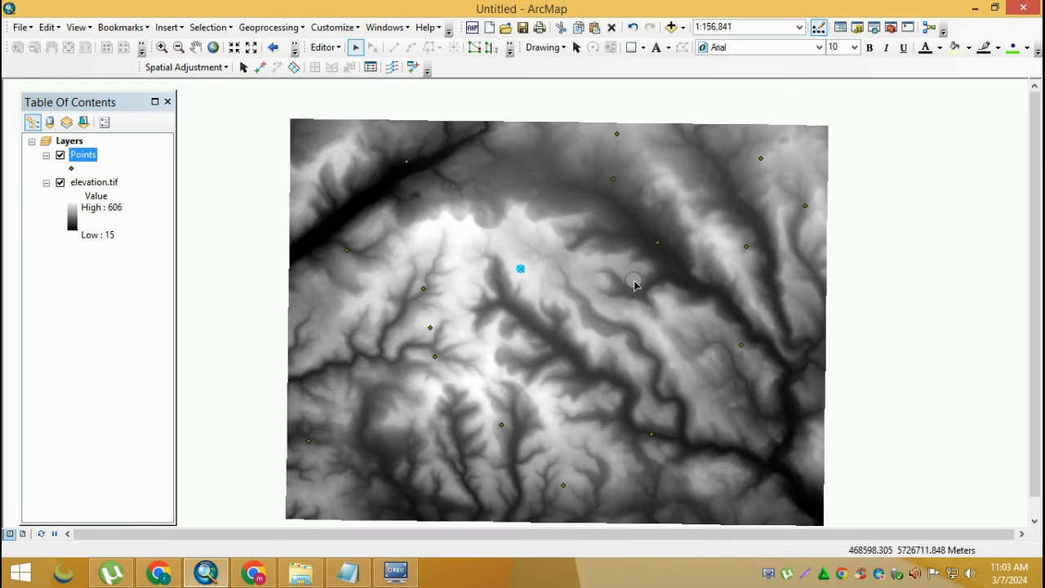
{"action": "left_click", "coordinate": [658, 243]}
{"action": "left_click_drag", "start_coordinate": [657, 243], "coordinate": [380, 495]}
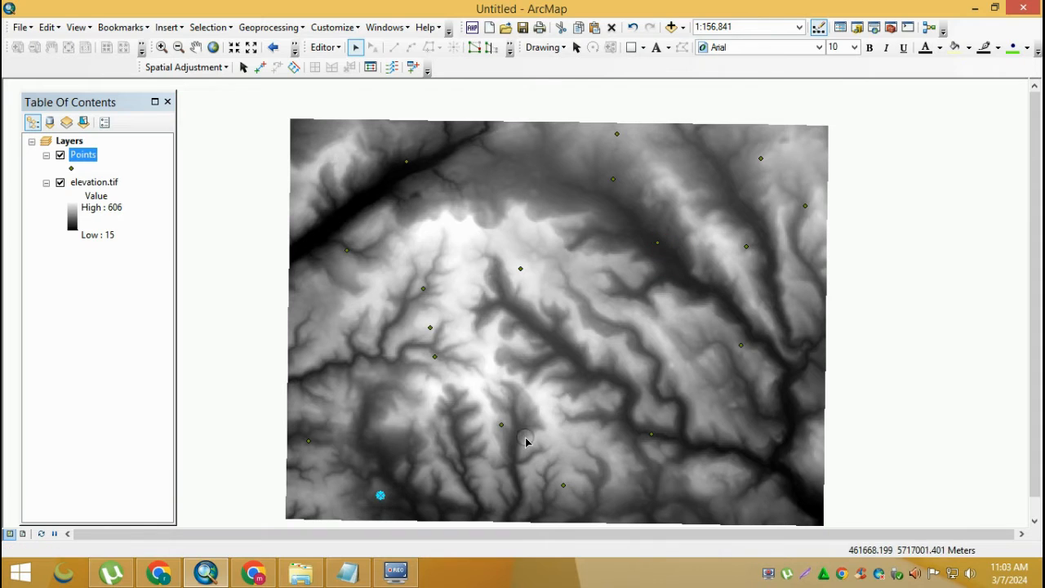
{"action": "left_click", "coordinate": [659, 245]}
{"action": "left_click_drag", "start_coordinate": [660, 242], "coordinate": [748, 483]}
Step: Move two more valley point copies to the western edge and the south-eastern slope, and clear the selection
{"action": "left_click", "coordinate": [654, 242]}
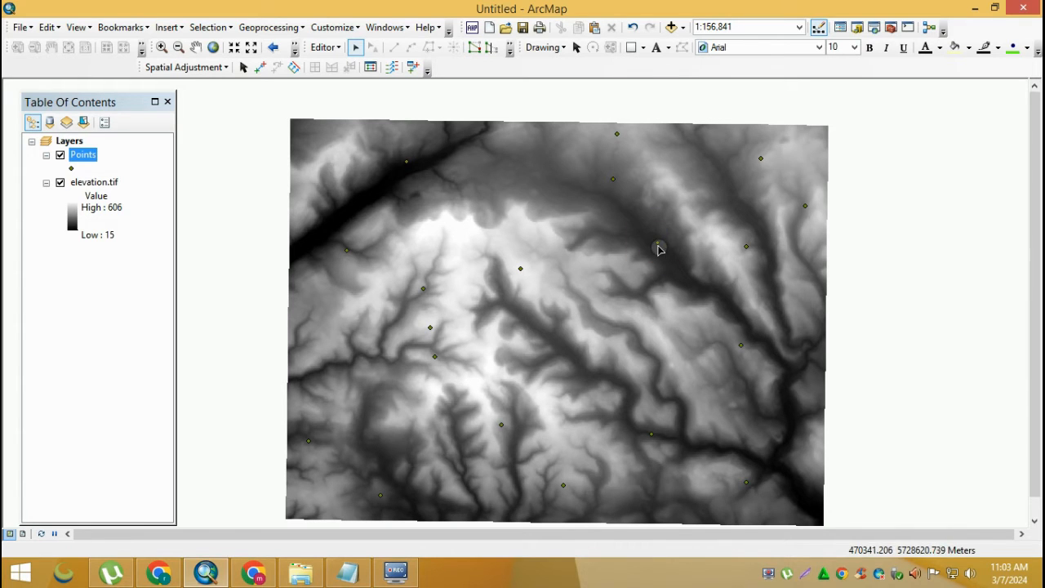
{"action": "left_click", "coordinate": [657, 243]}
{"action": "left_click_drag", "start_coordinate": [659, 245], "coordinate": [318, 330]}
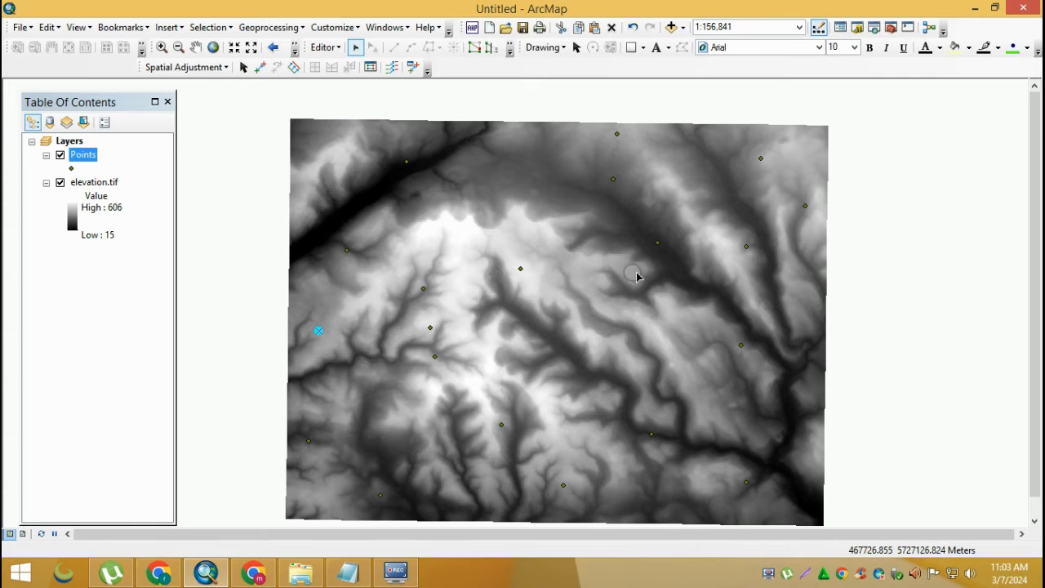
{"action": "left_click", "coordinate": [661, 243]}
{"action": "left_click", "coordinate": [657, 243]}
{"action": "left_click_drag", "start_coordinate": [658, 242], "coordinate": [700, 375]}
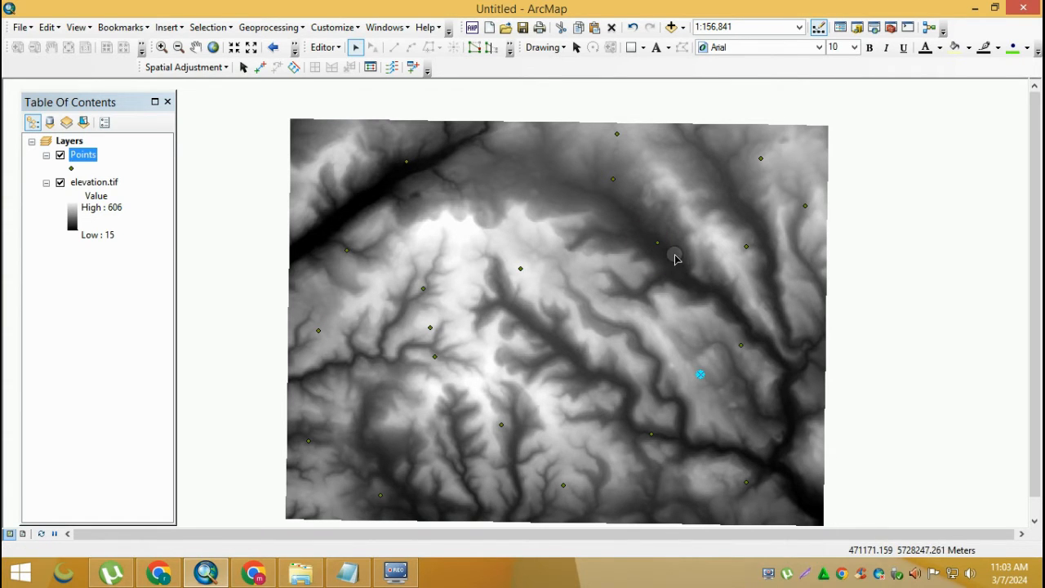
{"action": "left_click", "coordinate": [517, 324]}
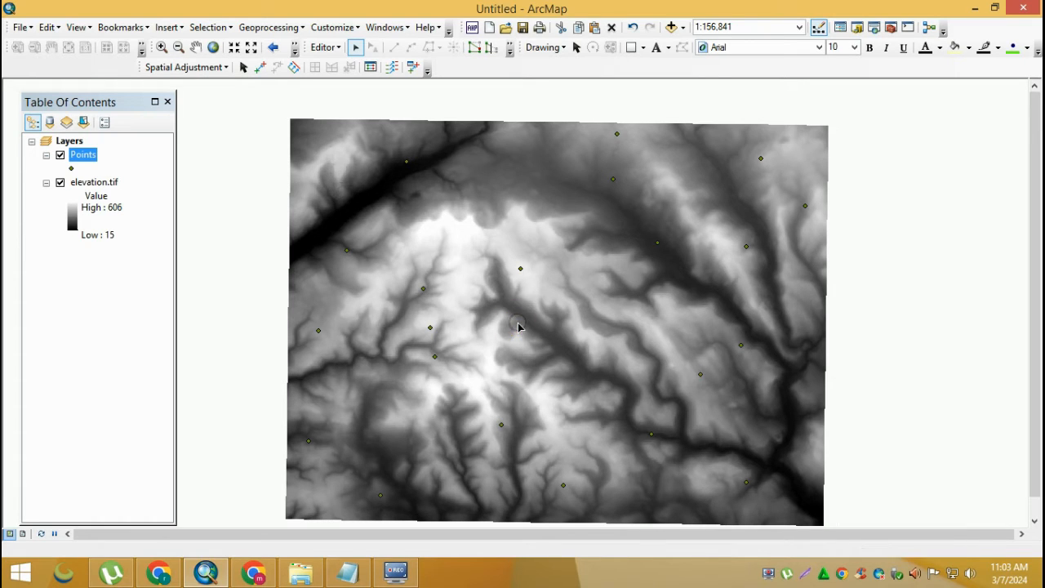
Step: Stop the editing session and save the edits to the Points layer
{"action": "right_click", "coordinate": [82, 152]}
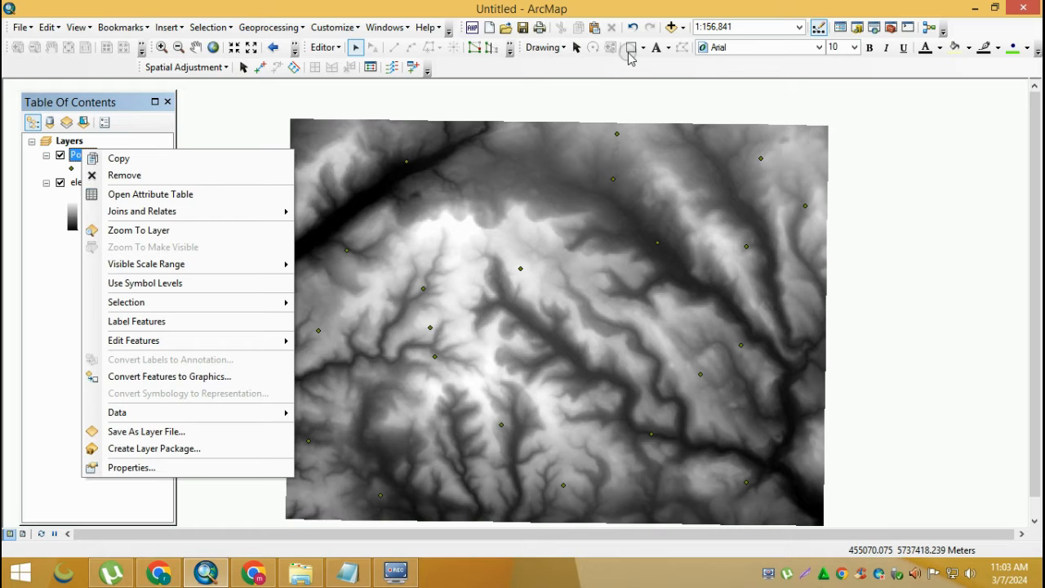
{"action": "left_click", "coordinate": [588, 81]}
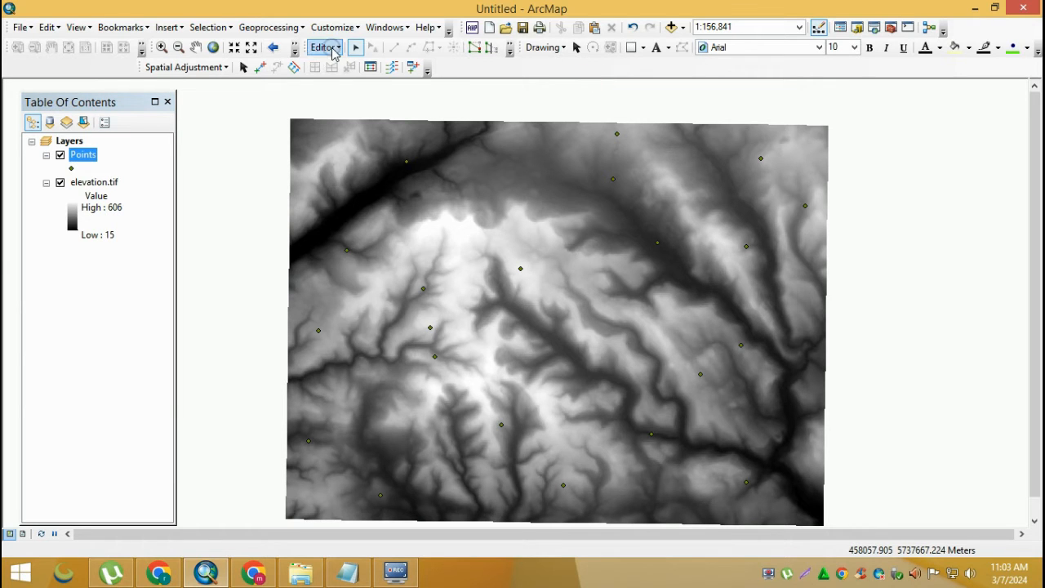
{"action": "left_click", "coordinate": [327, 47]}
{"action": "left_click", "coordinate": [347, 82]}
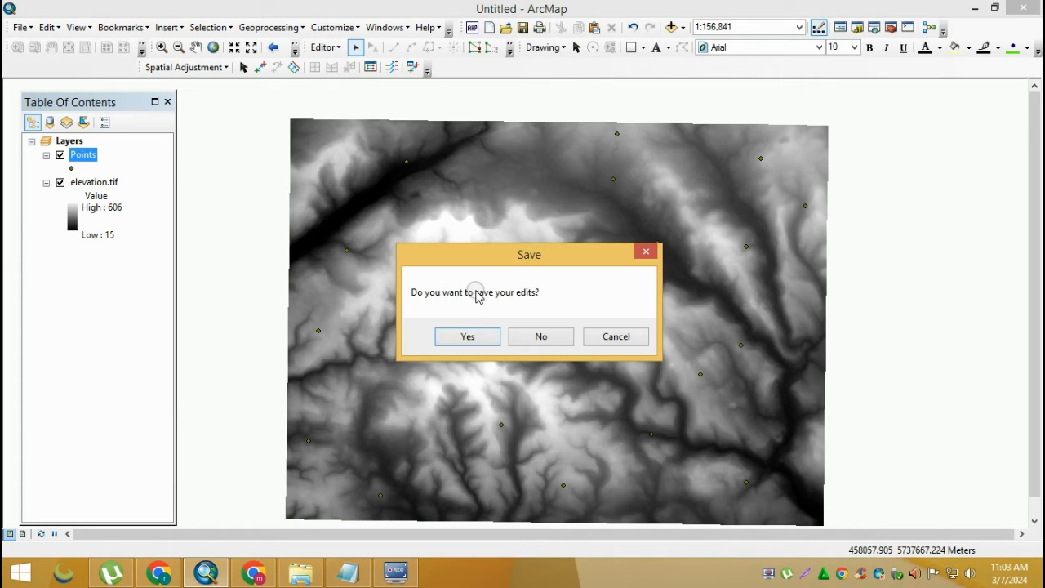
{"action": "left_click", "coordinate": [468, 336]}
Step: Open the attribute table of the Points layer and delete its elevation field
{"action": "right_click", "coordinate": [81, 155]}
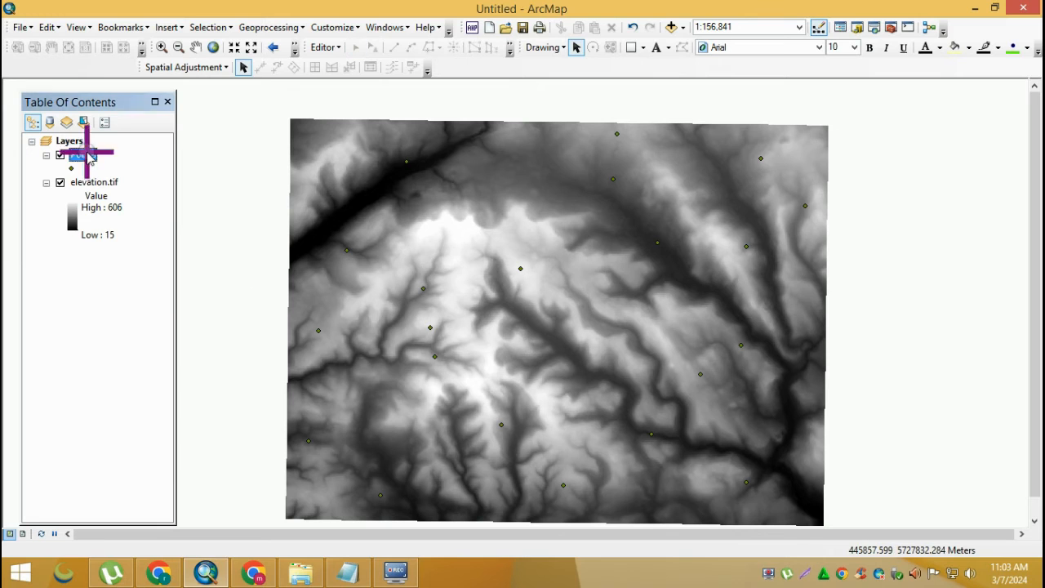
{"action": "left_click", "coordinate": [135, 199]}
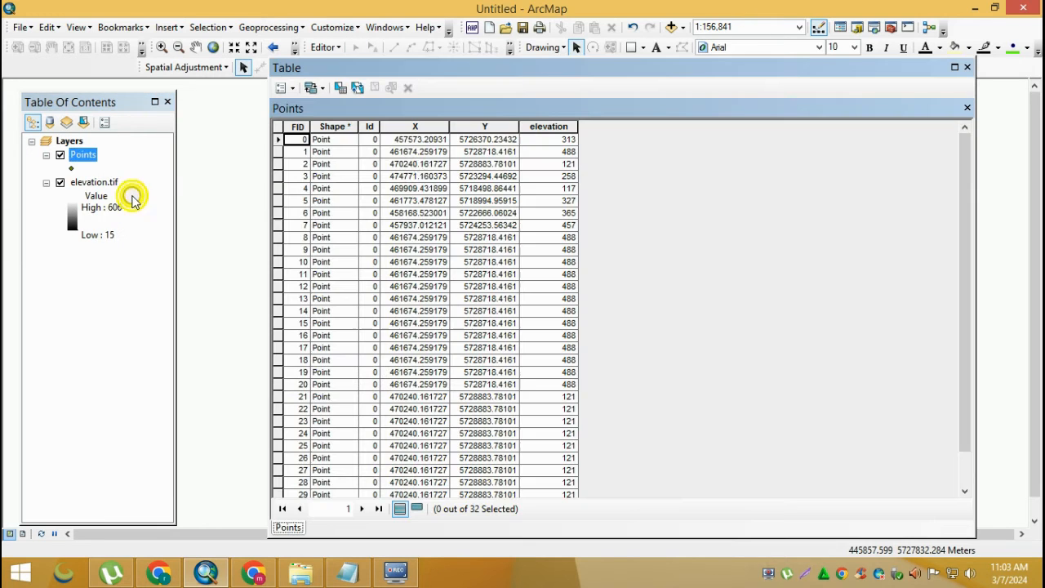
{"action": "left_click", "coordinate": [556, 127]}
{"action": "right_click", "coordinate": [556, 127]}
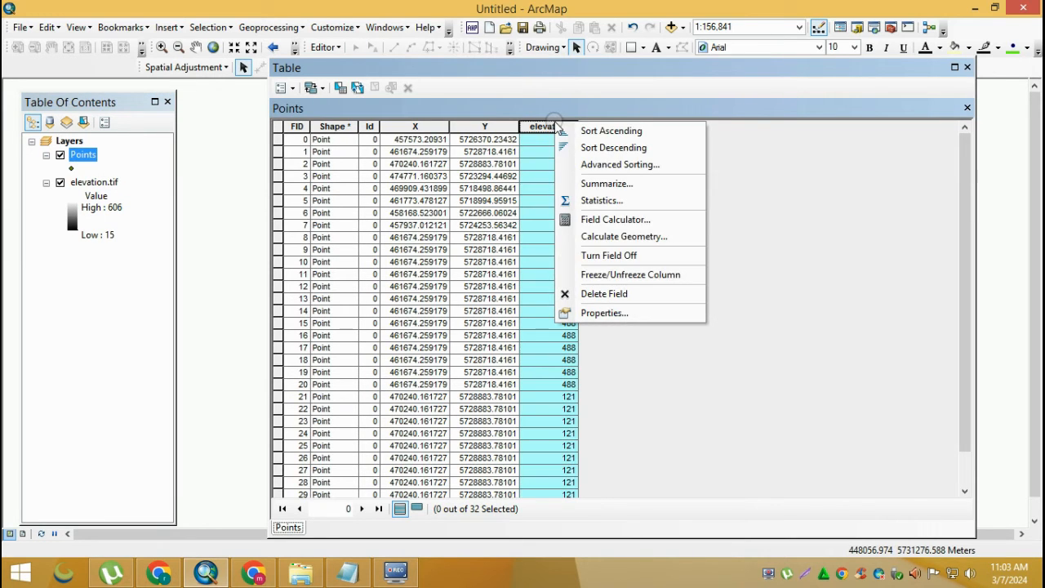
{"action": "left_click", "coordinate": [596, 293]}
{"action": "left_click", "coordinate": [596, 349]}
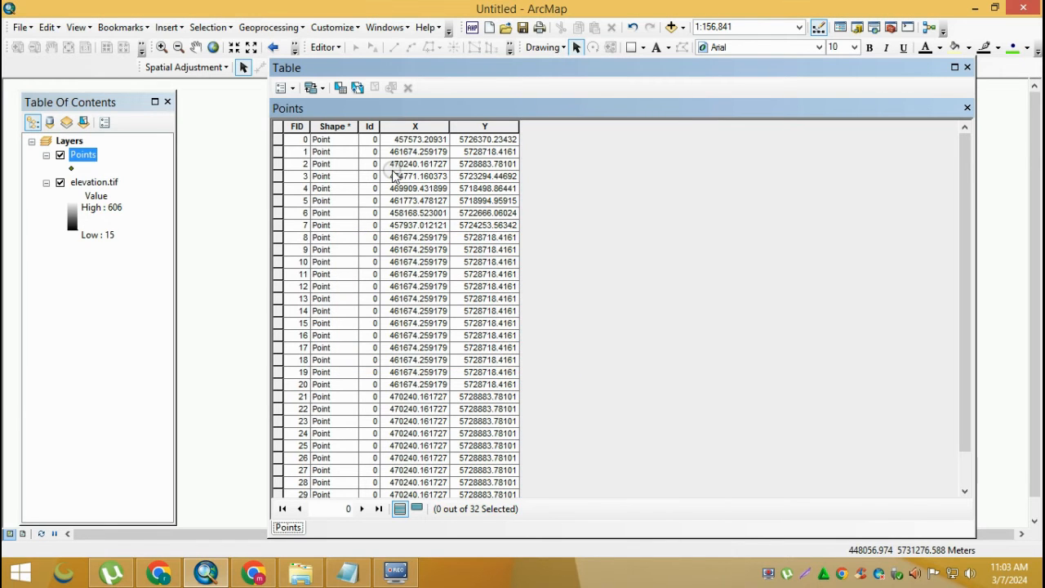
Step: Place the Notepad notes beside the attribute table and add "now there is no elevation values in table. Now I want to extract elevation from Srtm data"
{"action": "left_click", "coordinate": [351, 574]}
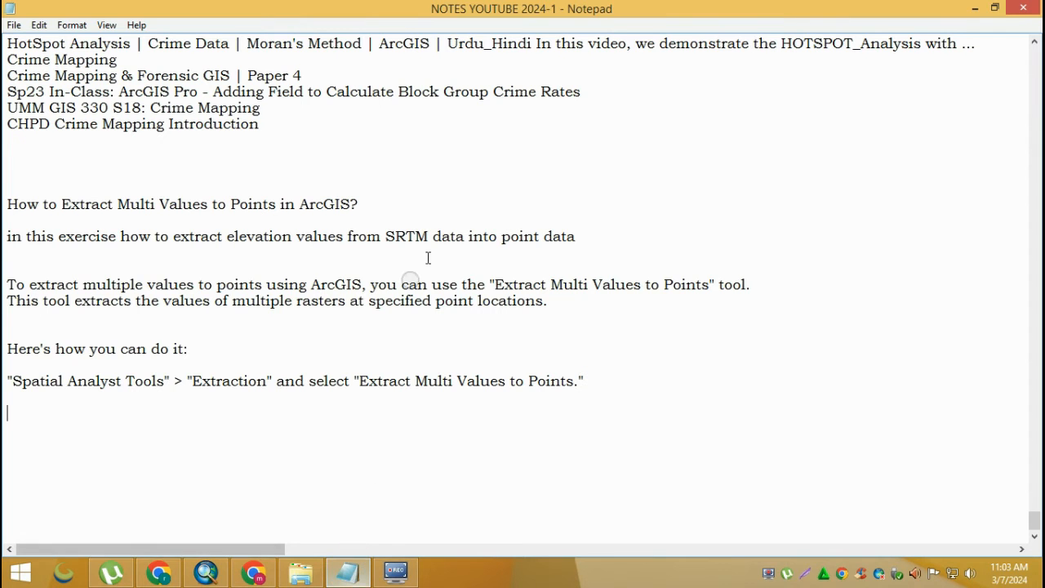
{"action": "left_click", "coordinate": [992, 9]}
{"action": "left_click_drag", "start_coordinate": [1004, 203], "coordinate": [301, 208]}
{"action": "left_click_drag", "start_coordinate": [163, 49], "coordinate": [773, 87]}
{"action": "scroll", "coordinate": [781, 340], "scroll_direction": "down", "scroll_amount": 2}
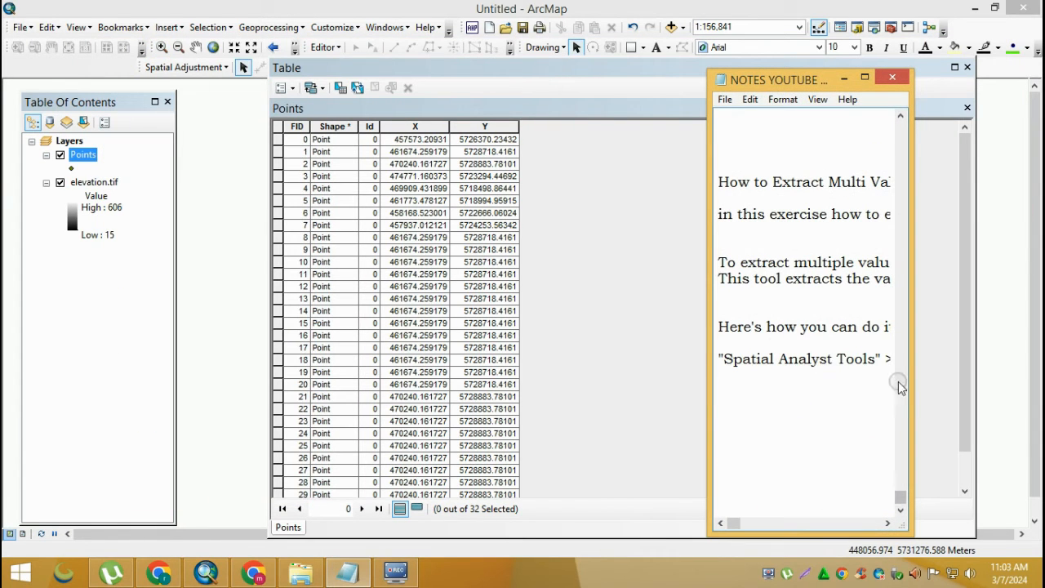
{"action": "left_click_drag", "start_coordinate": [910, 392], "coordinate": [1009, 393]}
{"action": "left_click", "coordinate": [748, 397]}
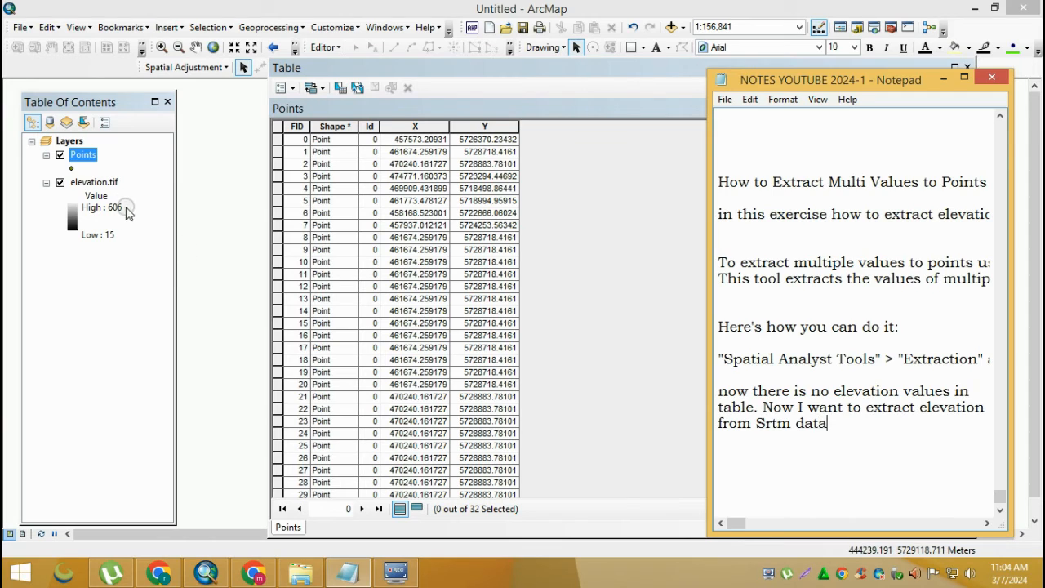
Step: Rename the elevation.tif raster layer to "SRTM" in its layer properties
{"action": "right_click", "coordinate": [114, 181]}
{"action": "left_click", "coordinate": [167, 404]}
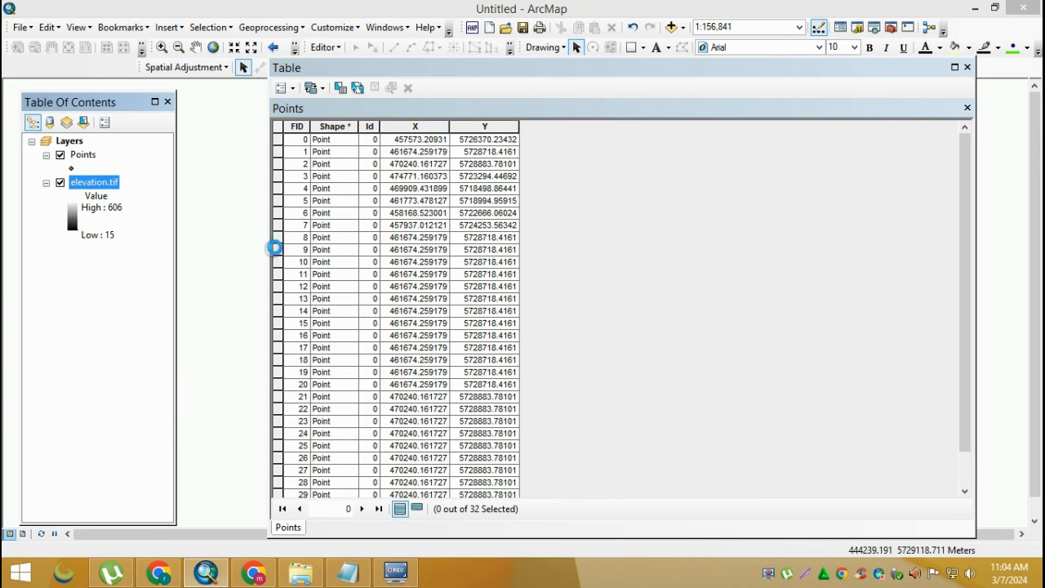
{"action": "left_click", "coordinate": [296, 124]}
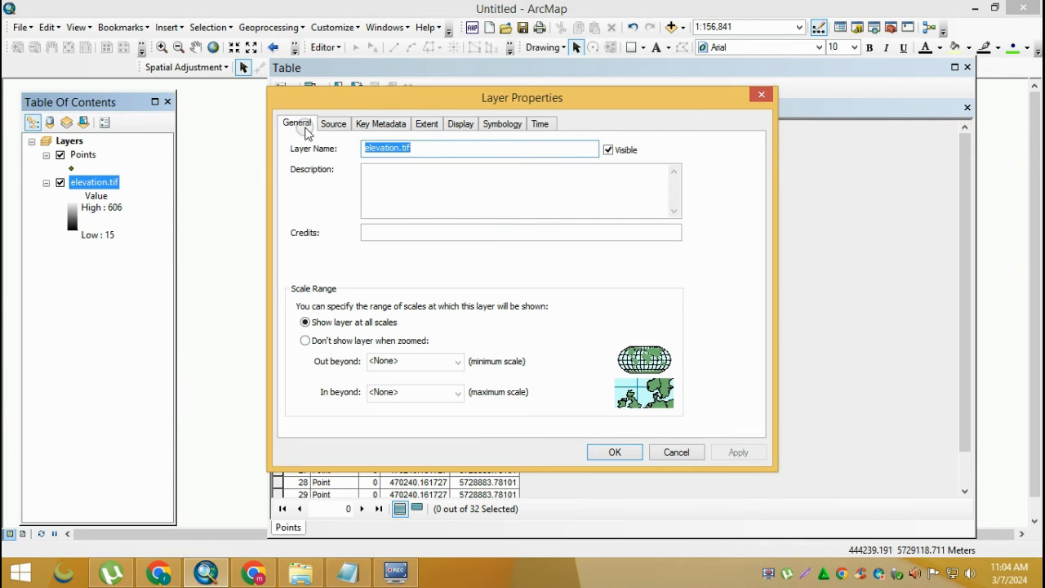
{"action": "type", "text": "SRTM"}
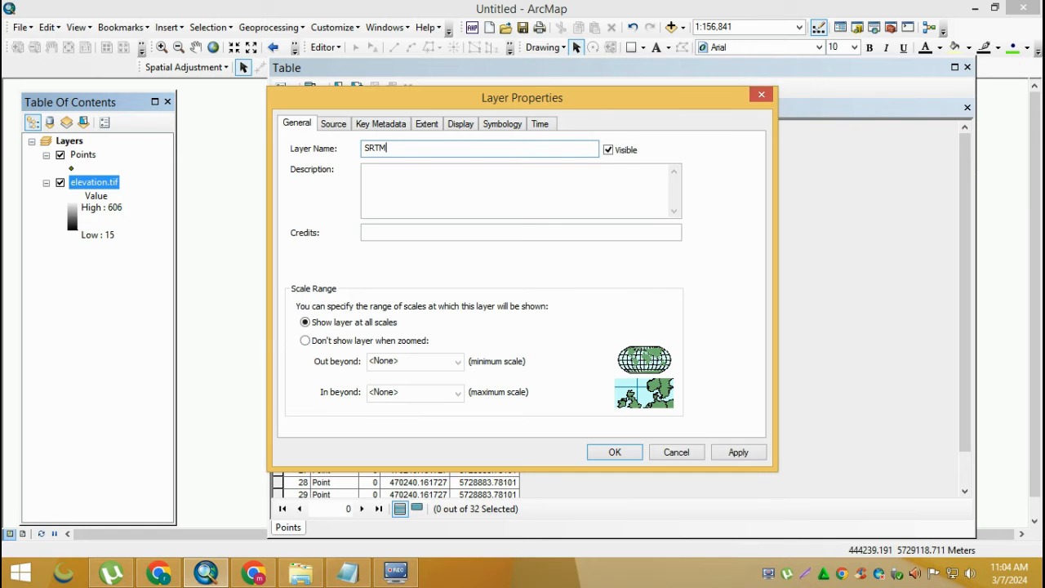
{"action": "left_click", "coordinate": [738, 452]}
{"action": "left_click", "coordinate": [621, 457]}
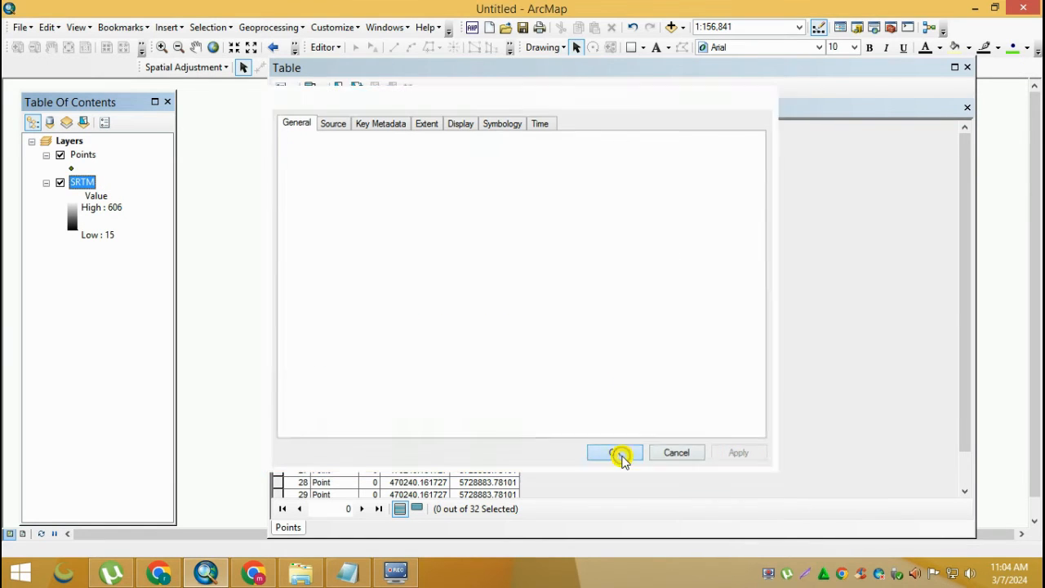
Step: Narrow the Points attribute table, switch to the Notepad notes, and reposition and widen them so the tool path line is fully readable
{"action": "left_click_drag", "start_coordinate": [975, 259], "coordinate": [577, 319]}
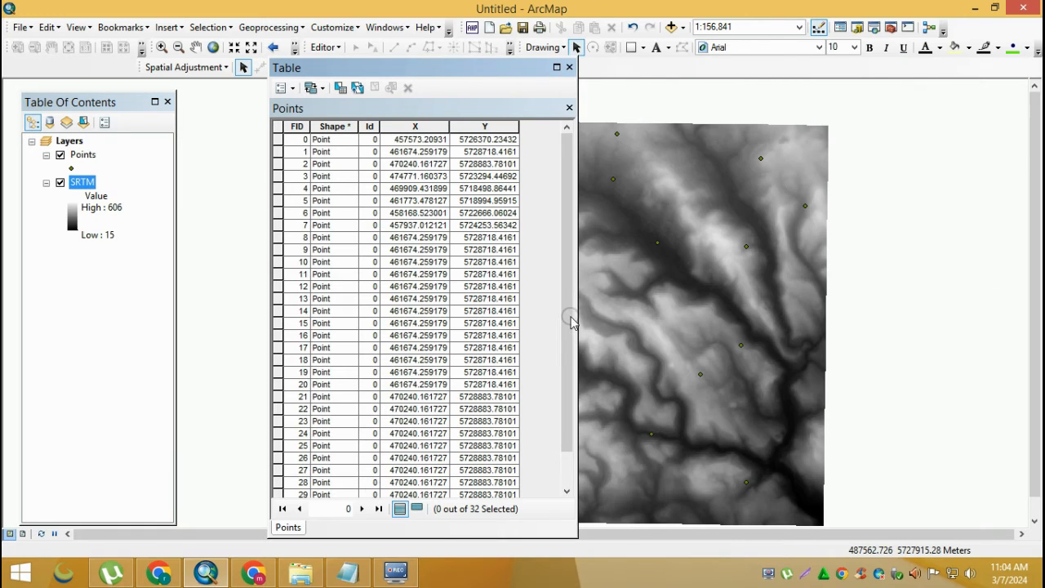
{"action": "left_click", "coordinate": [351, 573]}
{"action": "left_click_drag", "start_coordinate": [829, 424], "coordinate": [756, 408]}
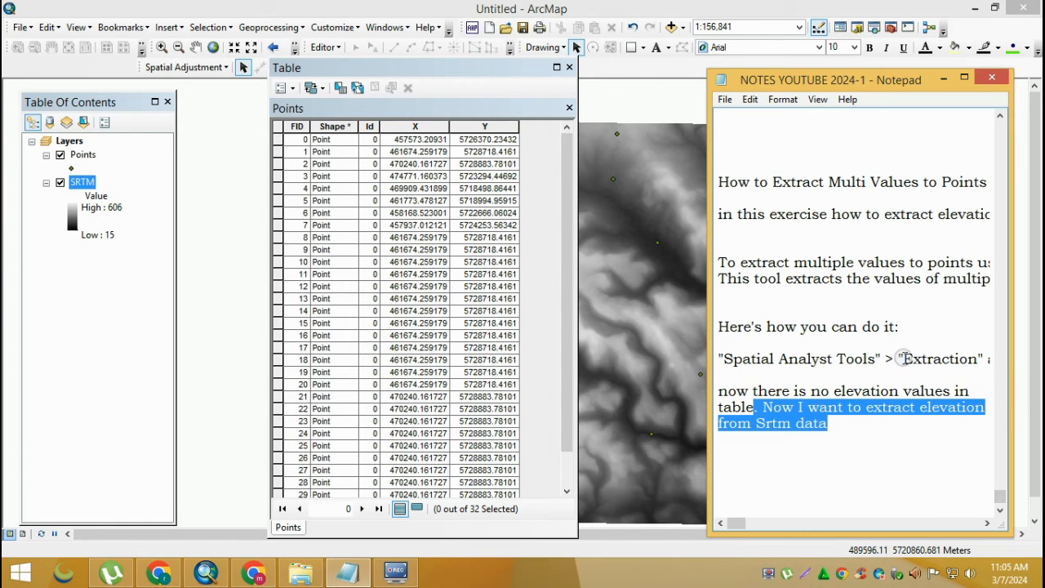
{"action": "left_click_drag", "start_coordinate": [833, 78], "coordinate": [653, 31]}
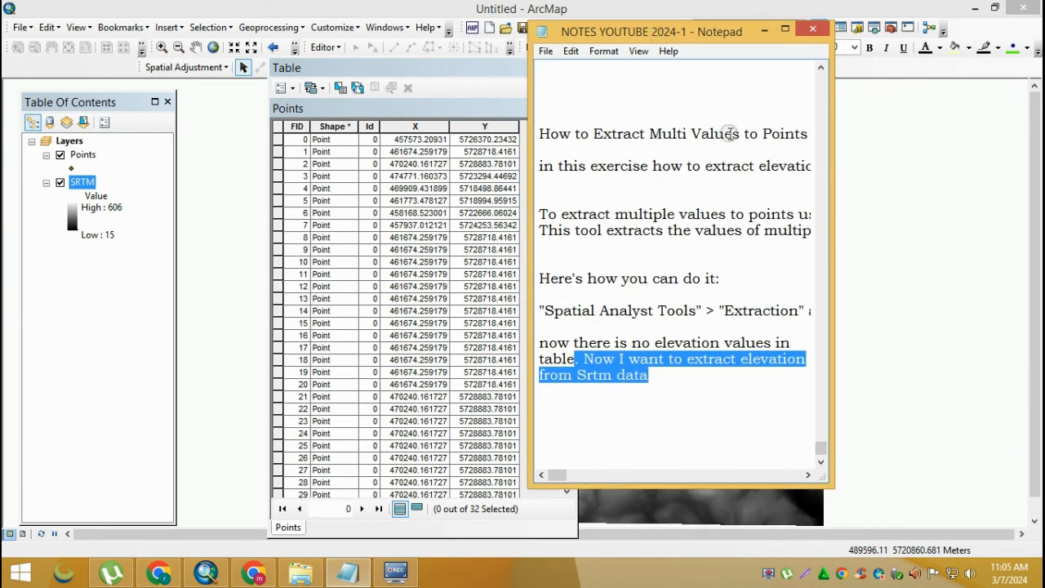
{"action": "left_click_drag", "start_coordinate": [834, 342], "coordinate": [1036, 341]}
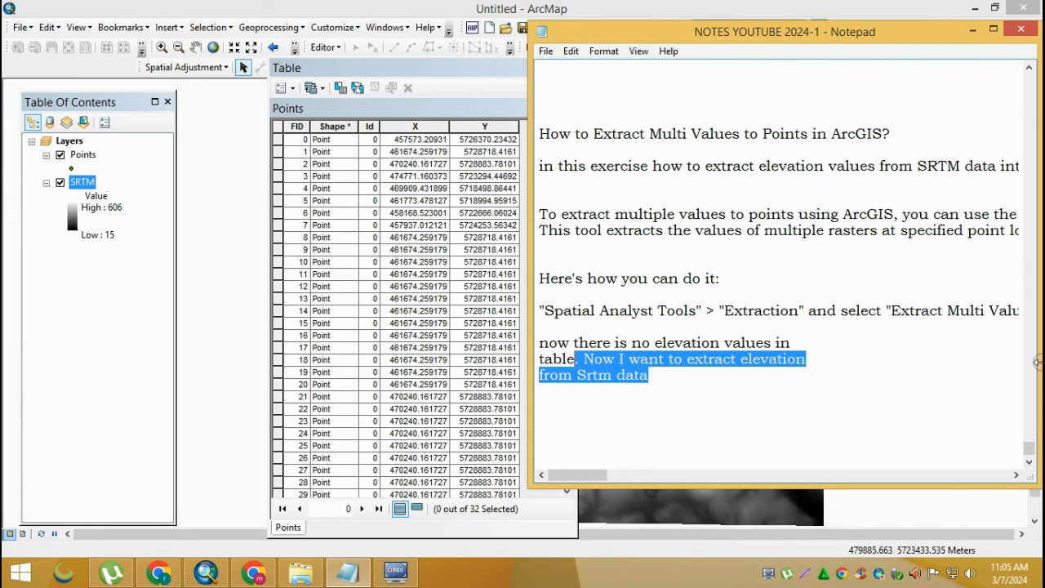
{"action": "left_click_drag", "start_coordinate": [709, 29], "coordinate": [543, 18]}
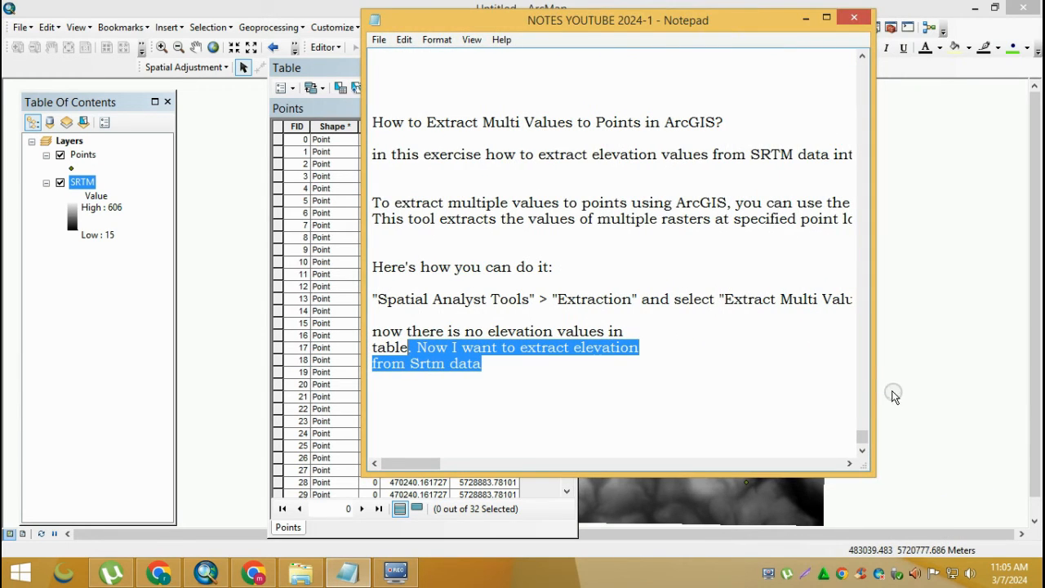
{"action": "left_click_drag", "start_coordinate": [872, 374], "coordinate": [1005, 384]}
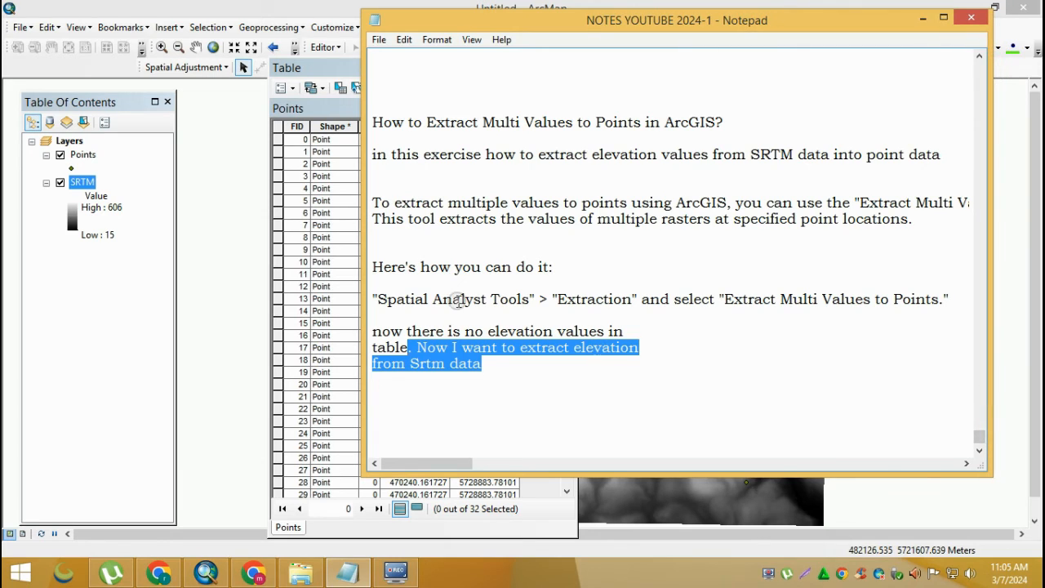
Step: Highlight the notes line giving the Spatial Analyst Tools > Extraction path to Extract Multi Values to Points, and minimize the notes
{"action": "left_click", "coordinate": [375, 300]}
{"action": "left_click_drag", "start_coordinate": [375, 300], "coordinate": [571, 308]}
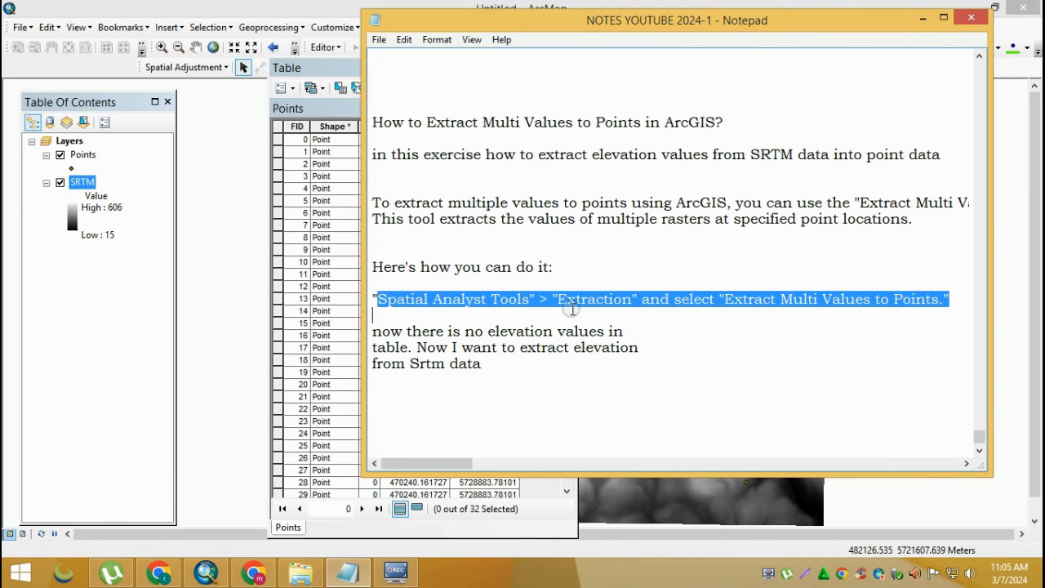
{"action": "left_click", "coordinate": [957, 298]}
{"action": "left_click_drag", "start_coordinate": [967, 299], "coordinate": [374, 282]}
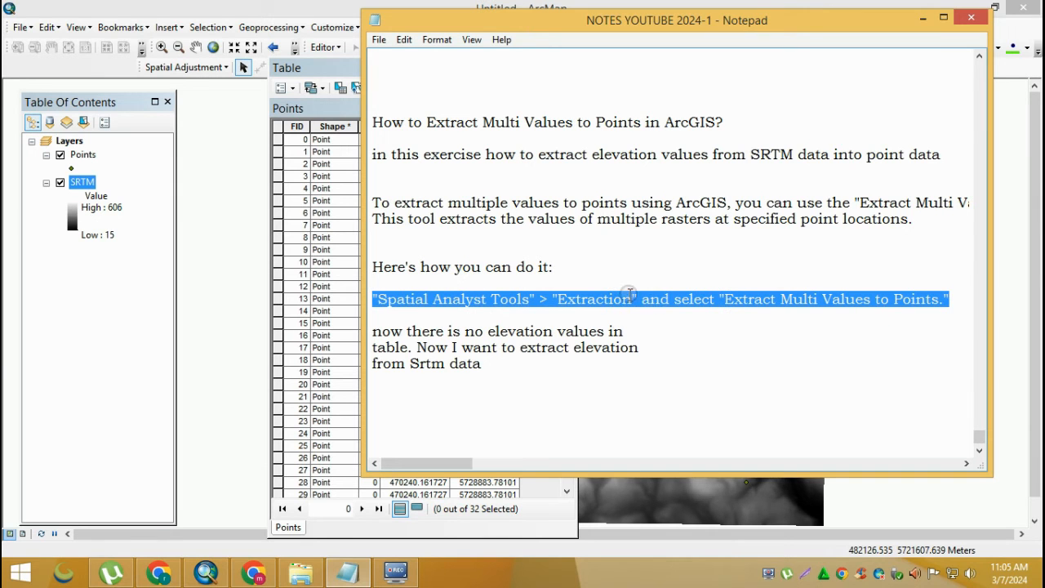
{"action": "left_click", "coordinate": [923, 18]}
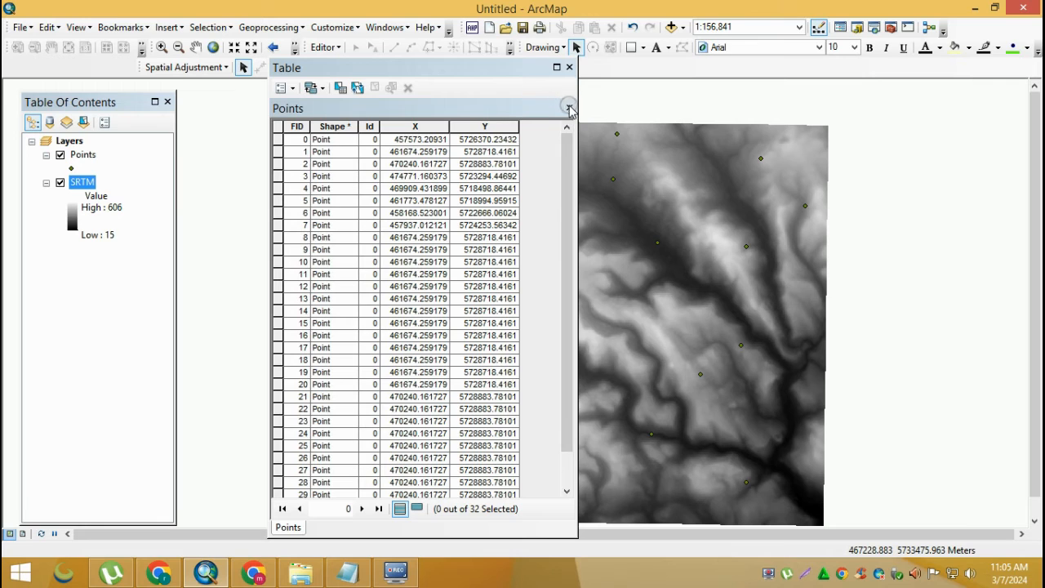
Step: Close the Points attribute table and open the Extract Multi Values to Points tool from the Spatial Analyst Extraction toolset in the Catalog
{"action": "left_click", "coordinate": [569, 107]}
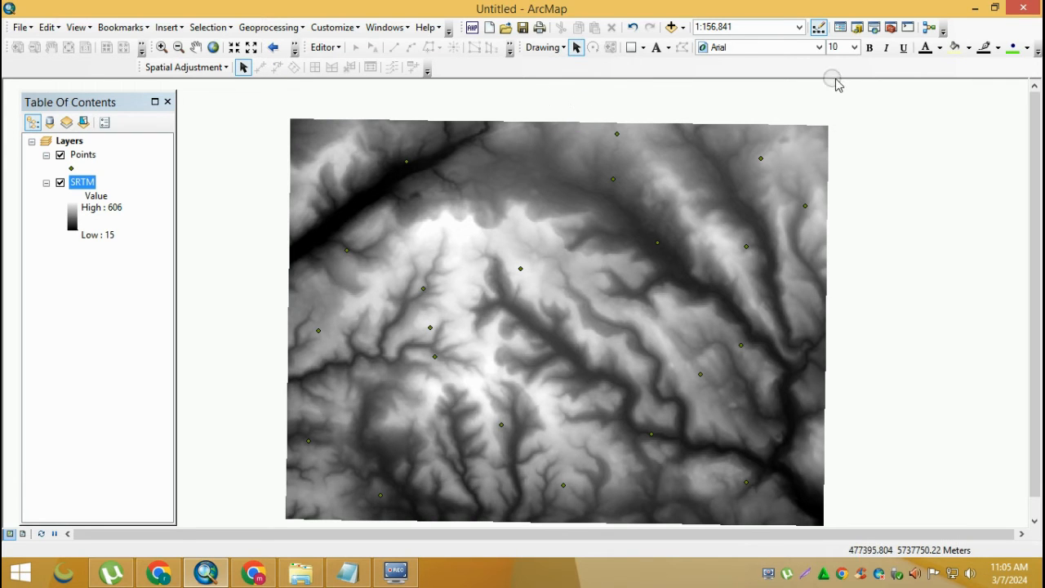
{"action": "left_click", "coordinate": [857, 29]}
{"action": "left_click", "coordinate": [725, 238]}
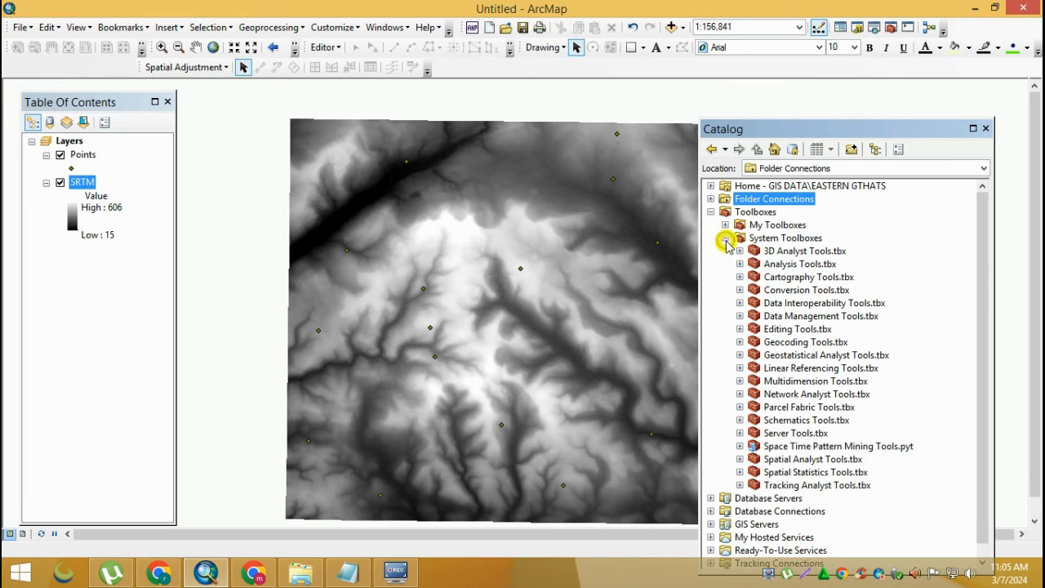
{"action": "scroll", "coordinate": [737, 301], "scroll_direction": "down", "scroll_amount": 1}
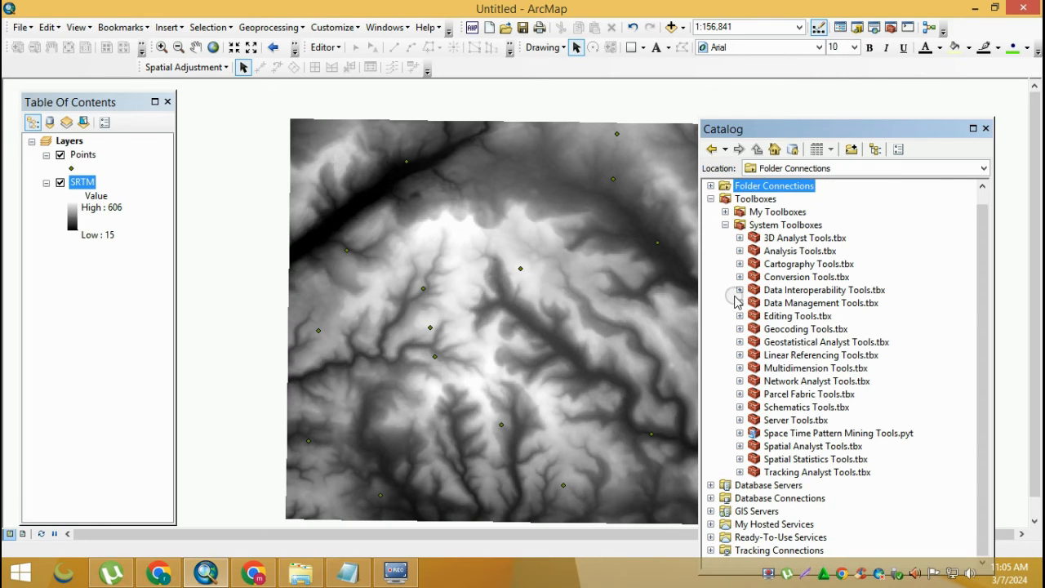
{"action": "left_click", "coordinate": [740, 445]}
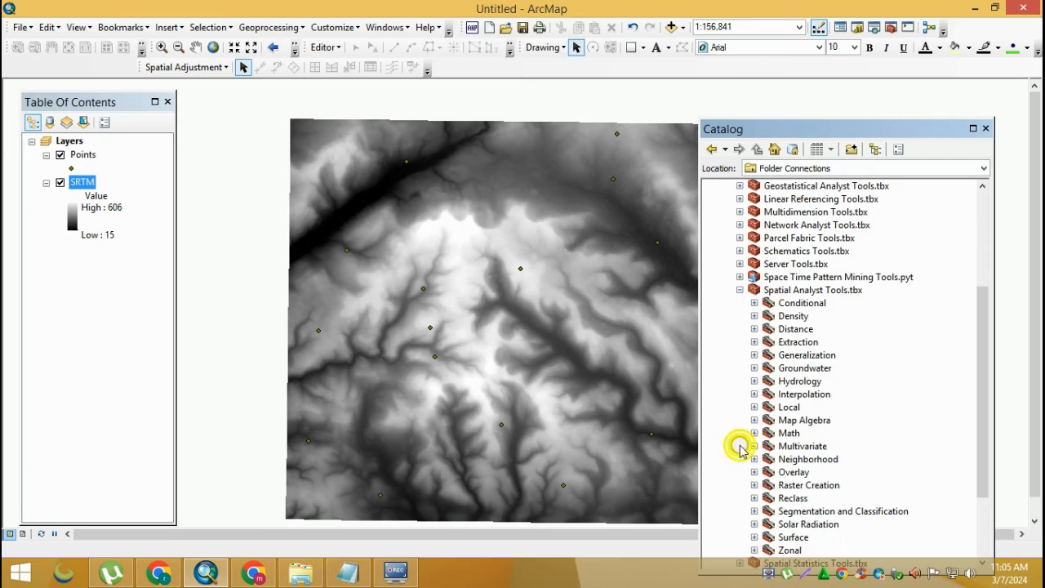
{"action": "scroll", "coordinate": [765, 344], "scroll_direction": "down", "scroll_amount": 3}
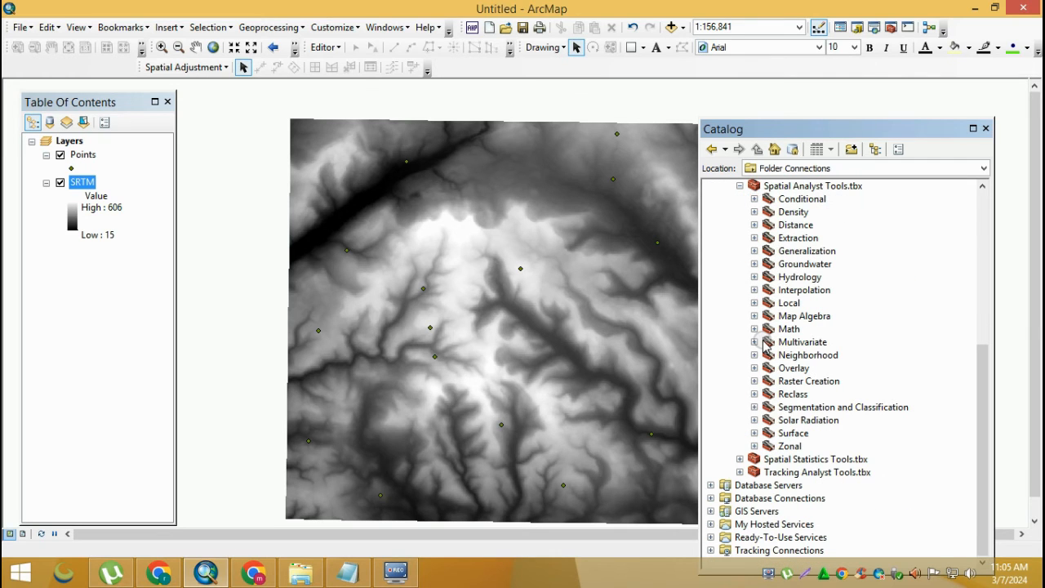
{"action": "left_click", "coordinate": [754, 238]}
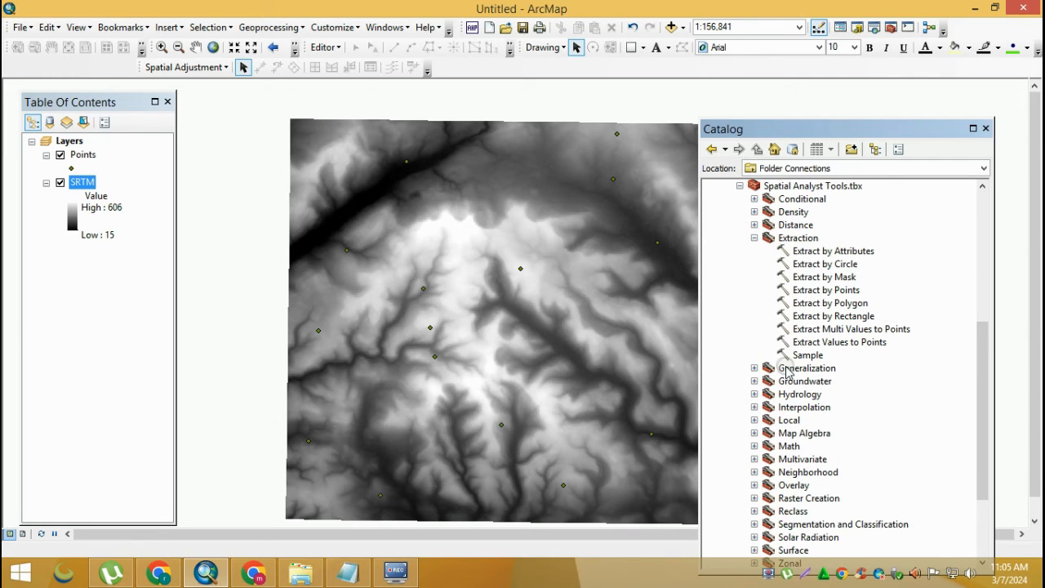
{"action": "left_click", "coordinate": [877, 330]}
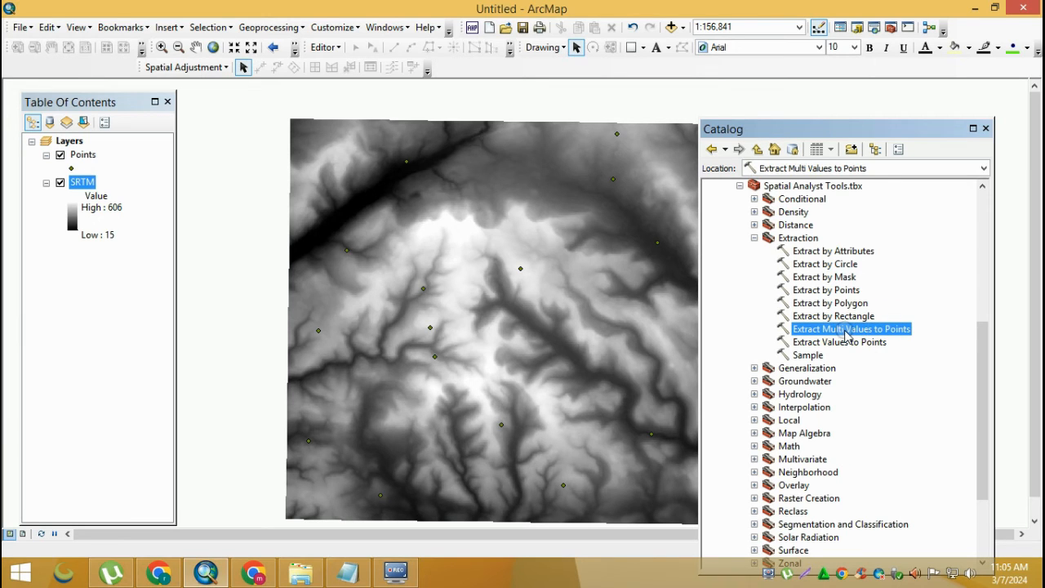
{"action": "double_click", "coordinate": [846, 330]}
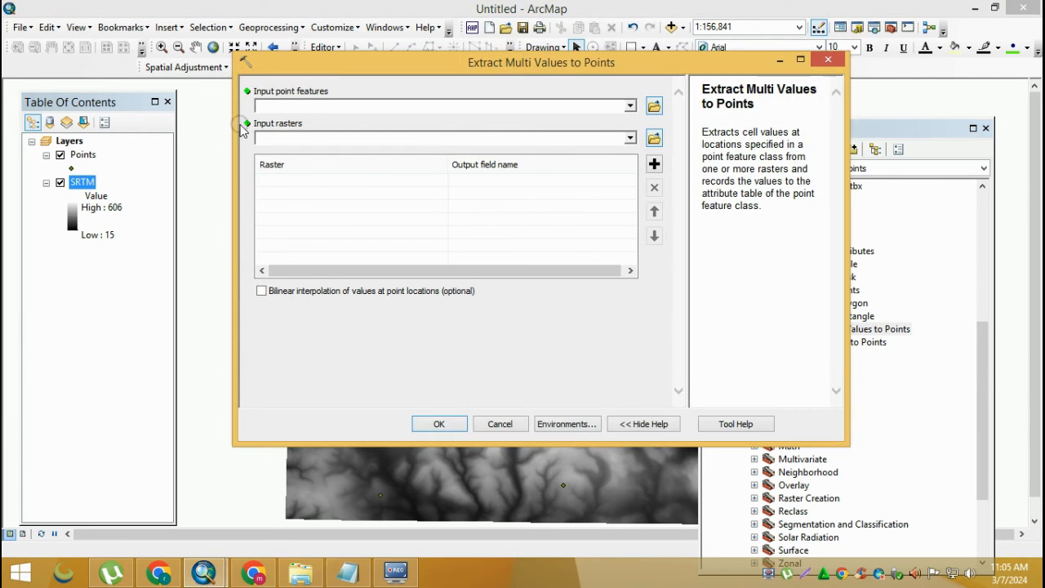
Step: Run Extract Multi Values to Points with Points as the input point features and SRTM as the input raster, keeping output field name SRTM
{"action": "left_click", "coordinate": [85, 156]}
{"action": "left_click_drag", "start_coordinate": [88, 159], "coordinate": [284, 110]}
{"action": "left_click_drag", "start_coordinate": [84, 181], "coordinate": [296, 139]}
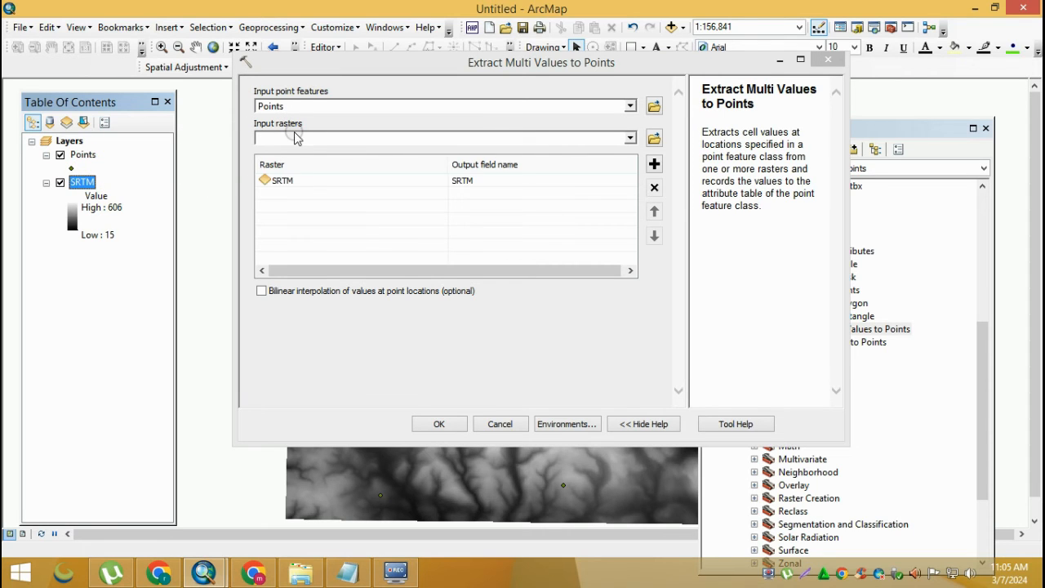
{"action": "left_click", "coordinate": [535, 180]}
{"action": "left_click", "coordinate": [527, 218]}
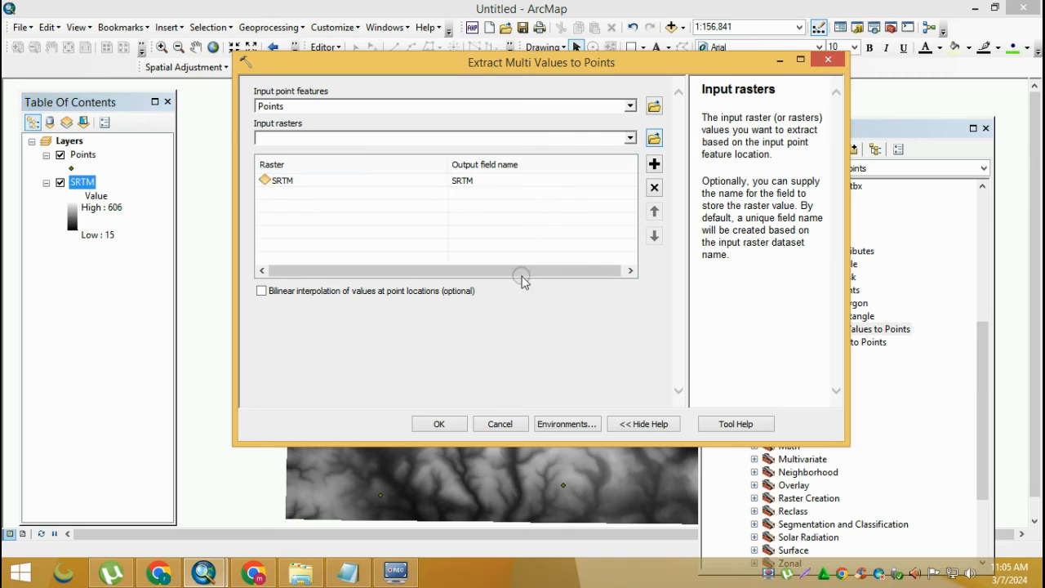
{"action": "left_click", "coordinate": [630, 138]}
{"action": "left_click", "coordinate": [630, 138]}
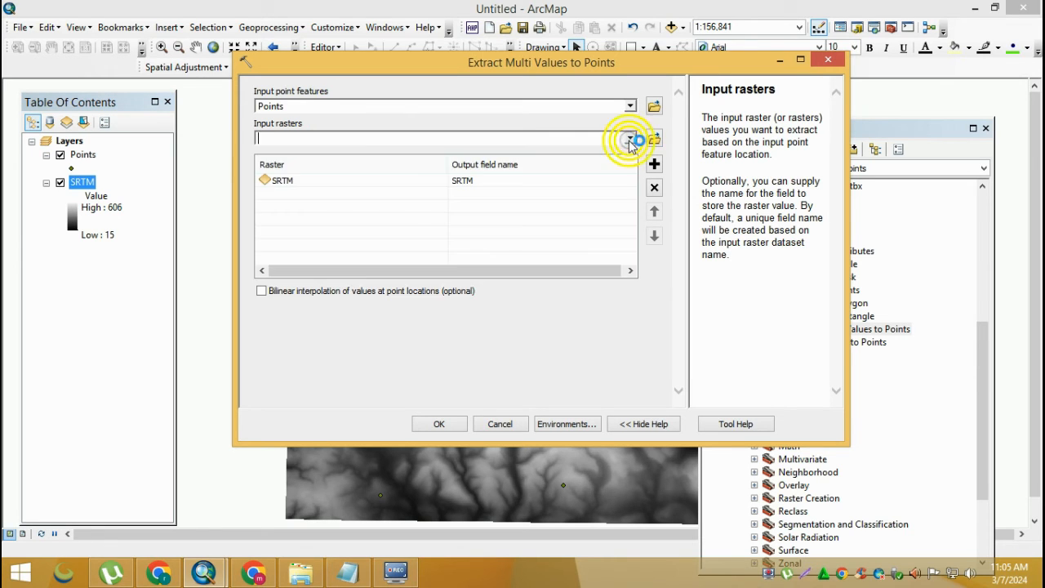
{"action": "left_click", "coordinate": [437, 420]}
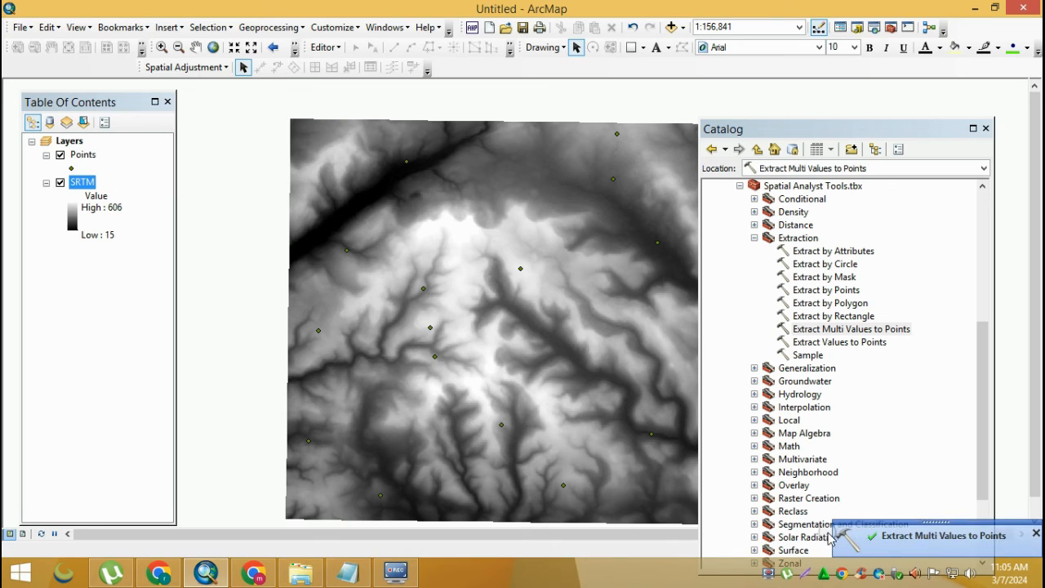
Step: Check the messages of the finished extraction, close the results, and examine the SRTM field in the widened Points attribute table
{"action": "left_click", "coordinate": [902, 539]}
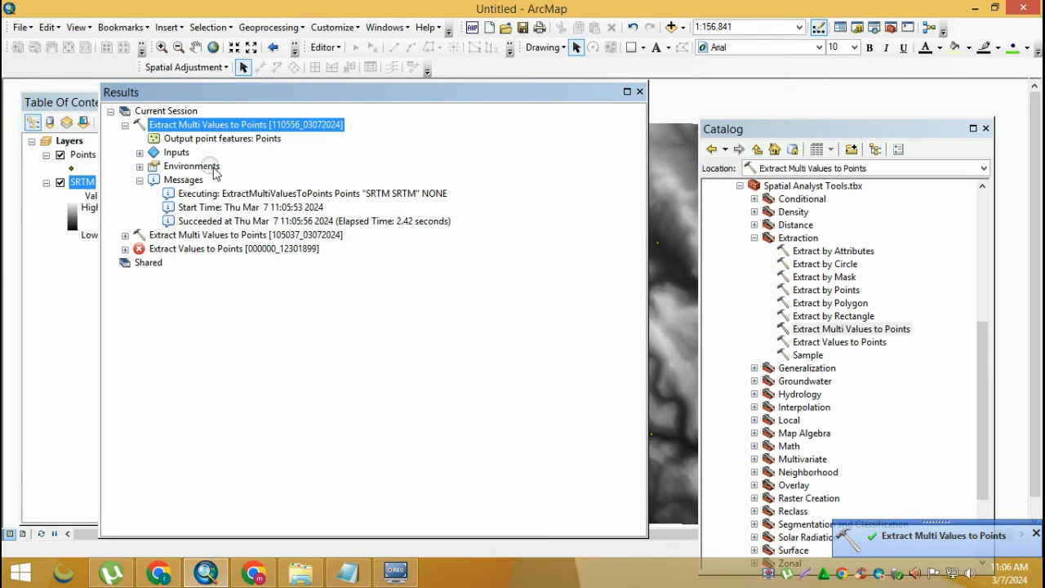
{"action": "left_click", "coordinate": [640, 91]}
{"action": "left_click", "coordinate": [83, 155]}
{"action": "right_click", "coordinate": [84, 155]}
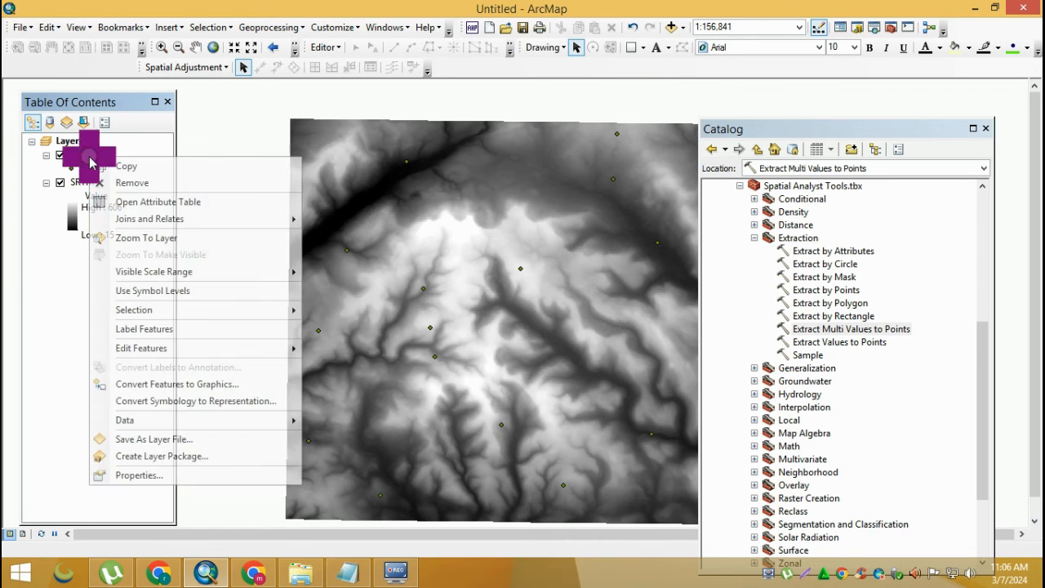
{"action": "left_click", "coordinate": [155, 204]}
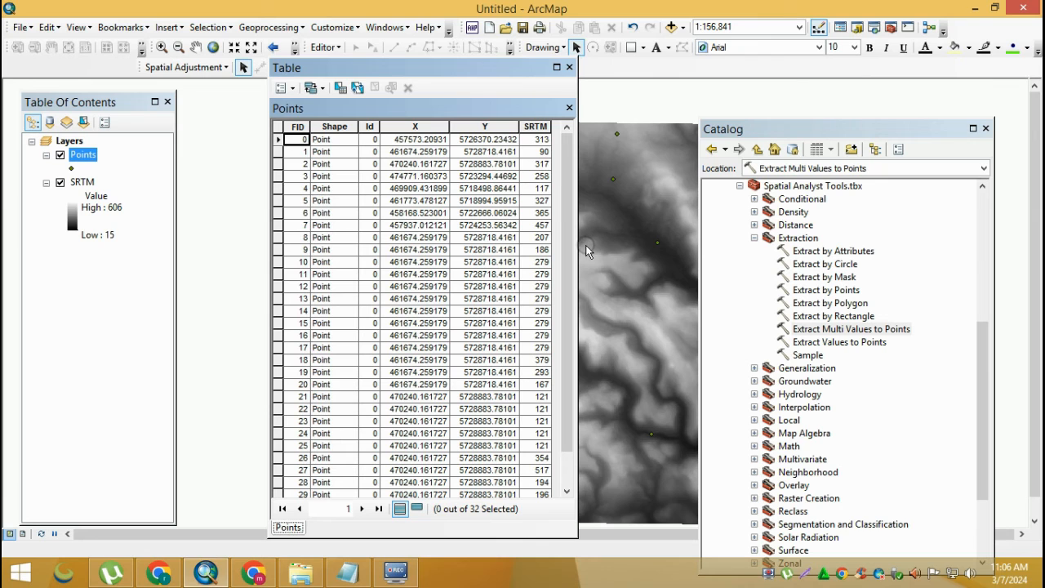
{"action": "left_click_drag", "start_coordinate": [577, 245], "coordinate": [820, 253]}
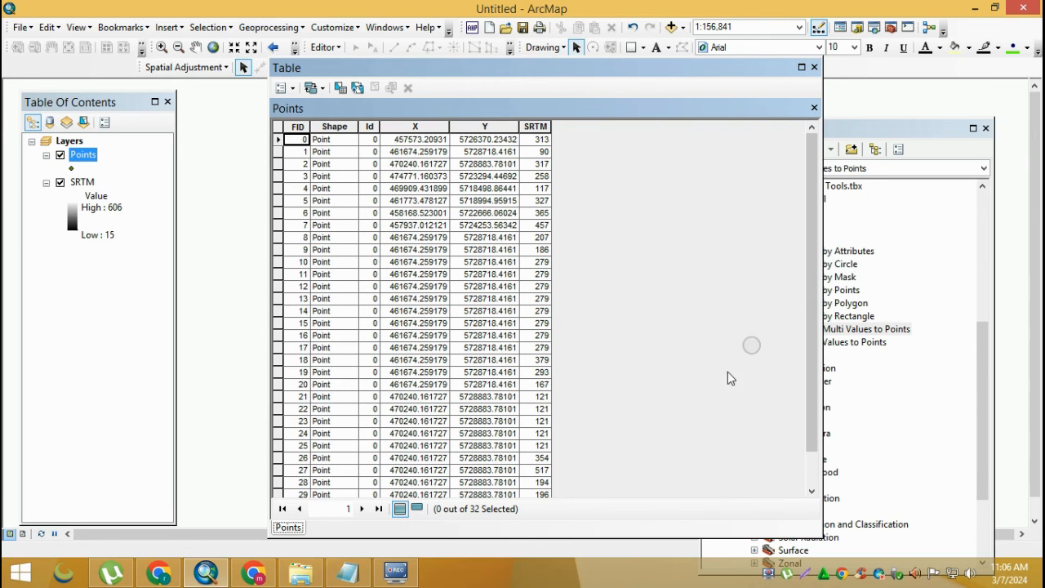
Step: Switch to the Notepad notes, place them beside the table, and add "Now you can see SRTM elevation values extracted from" as a new paragraph
{"action": "left_click", "coordinate": [347, 571]}
{"action": "left_click_drag", "start_coordinate": [437, 17], "coordinate": [741, 36]}
{"action": "left_click", "coordinate": [803, 381]}
{"action": "key", "text": "Return"}
{"action": "type", "text": "NOW"}
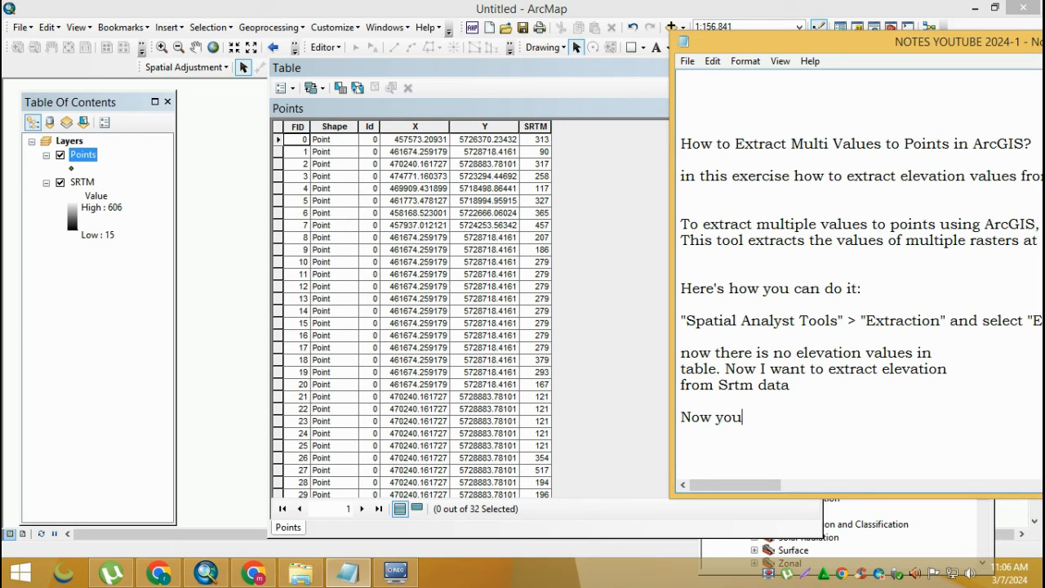
{"action": "type", "text": " you can see SRTM"}
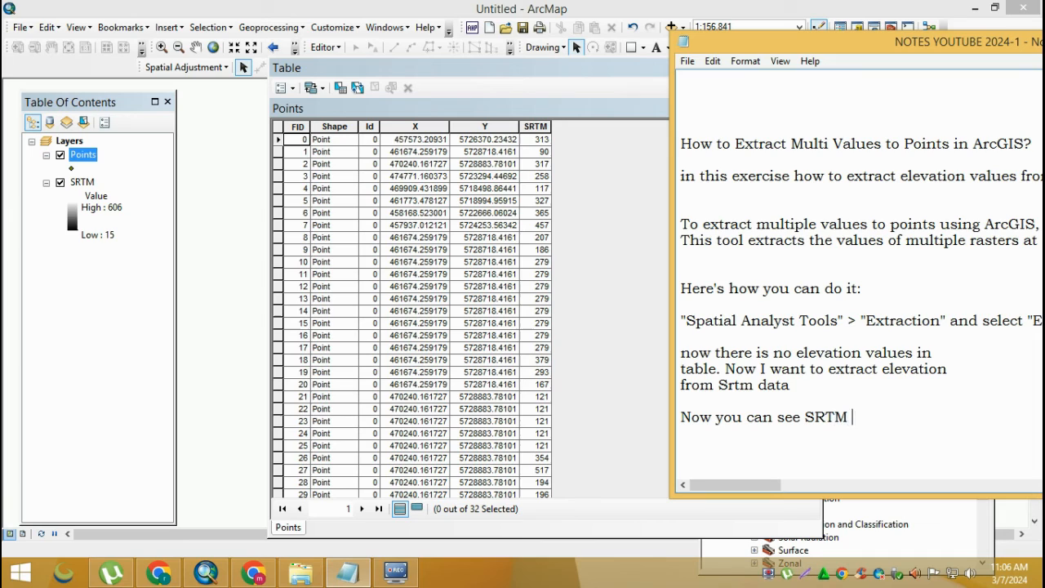
{"action": "type", "text": " elevation values"}
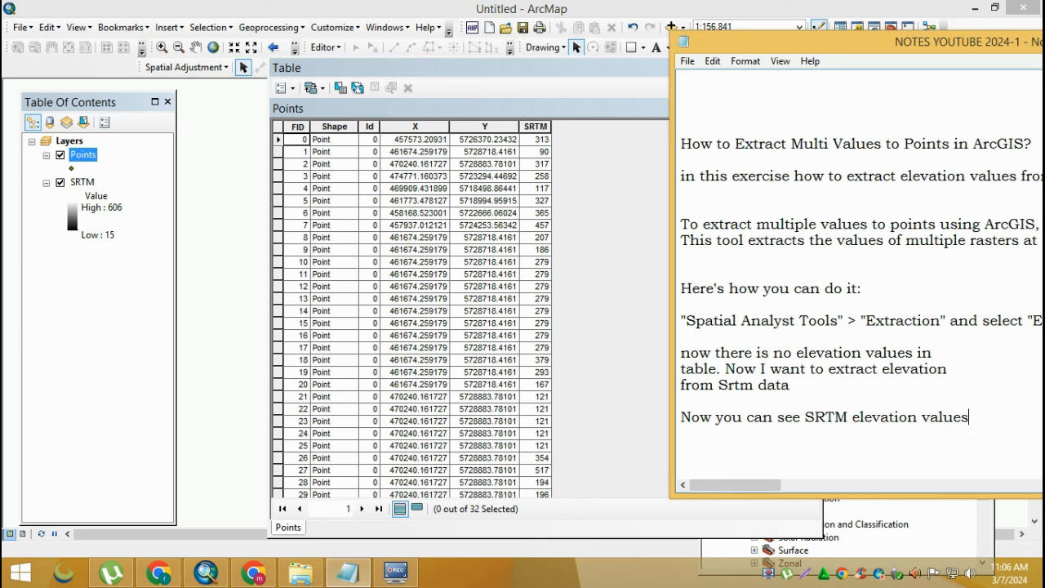
{"action": "type", "text": " extracted"}
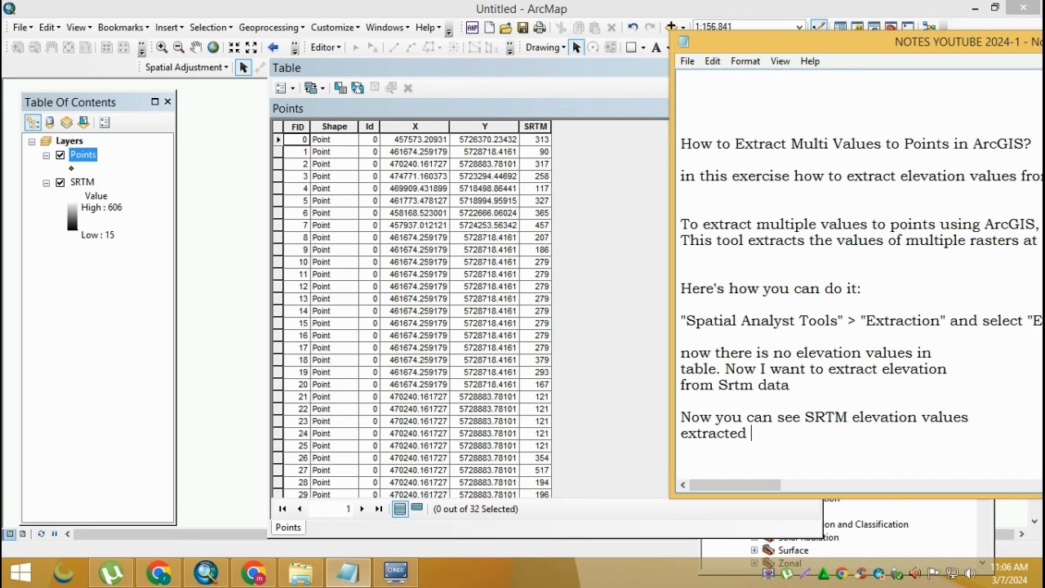
{"action": "type", "text": " from"}
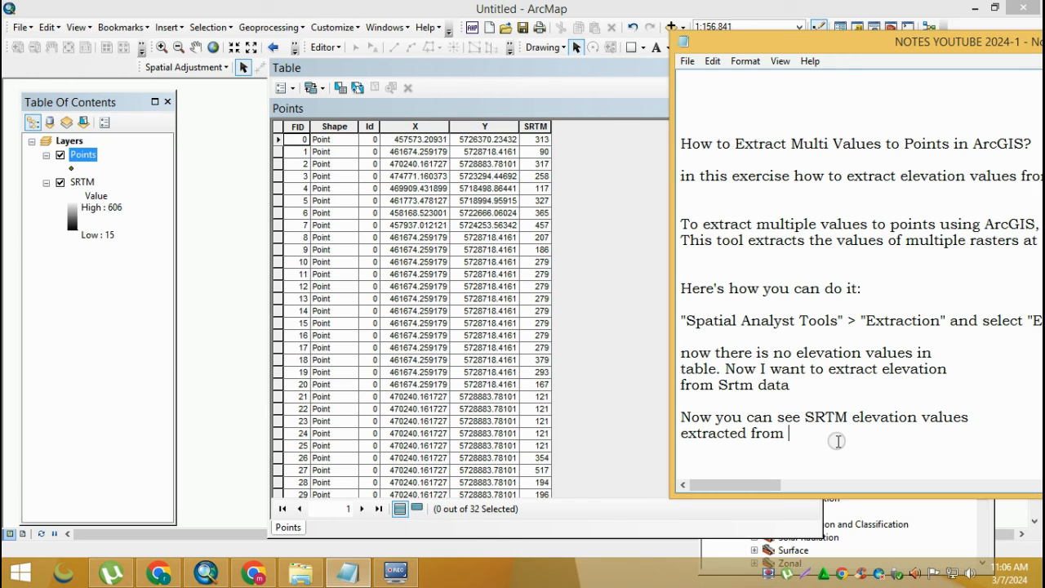
Step: Move the word SRTM to the end of the new notes sentence and complete it as "extracted from SRTM data"
{"action": "double_click", "coordinate": [827, 418]}
{"action": "right_click", "coordinate": [837, 419]}
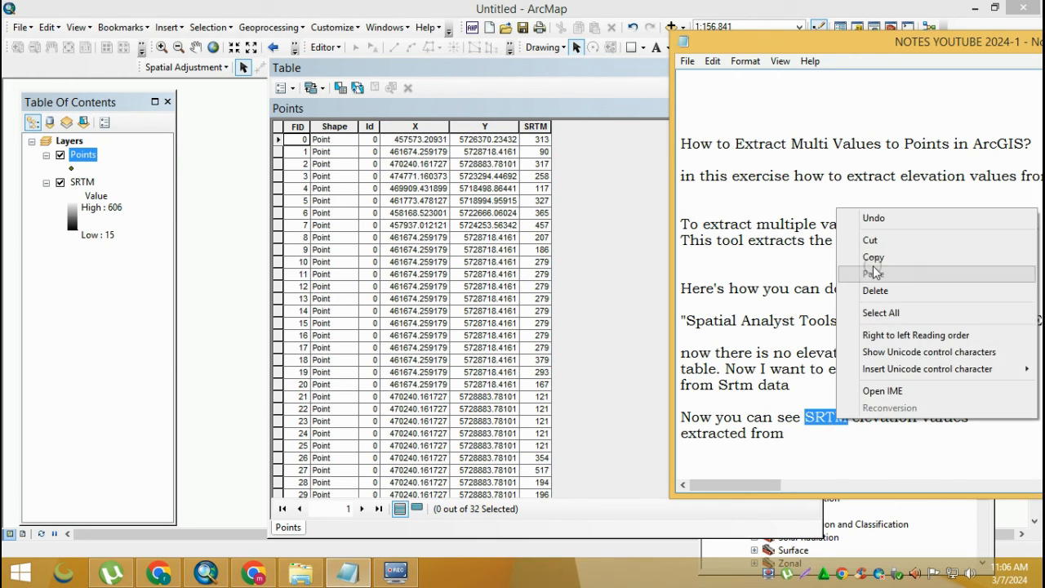
{"action": "left_click", "coordinate": [873, 240]}
{"action": "left_click", "coordinate": [819, 443]}
{"action": "left_click", "coordinate": [811, 437]}
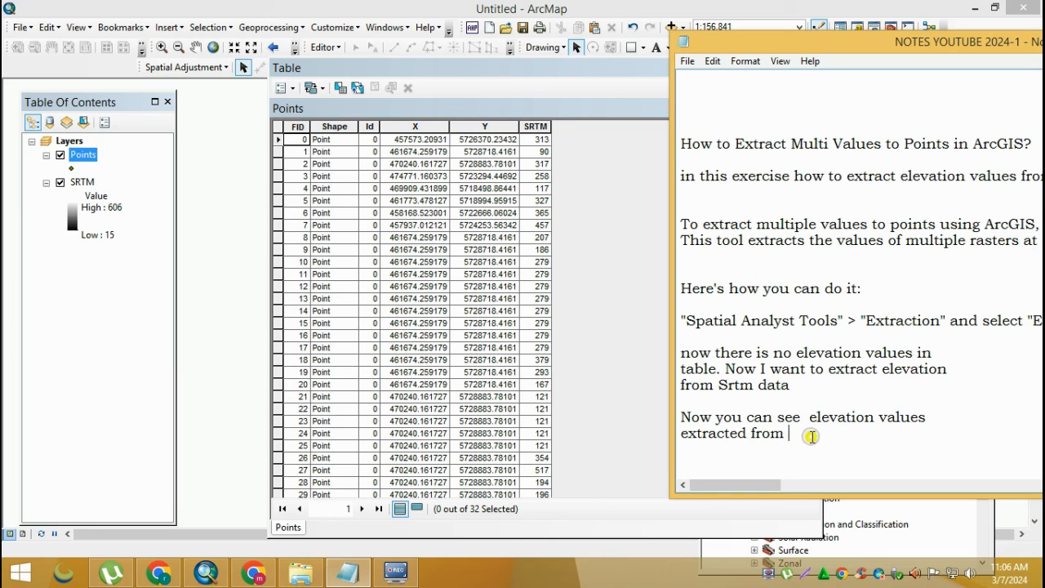
{"action": "key", "text": "ctrl+v"}
{"action": "type", "text": "dat"}
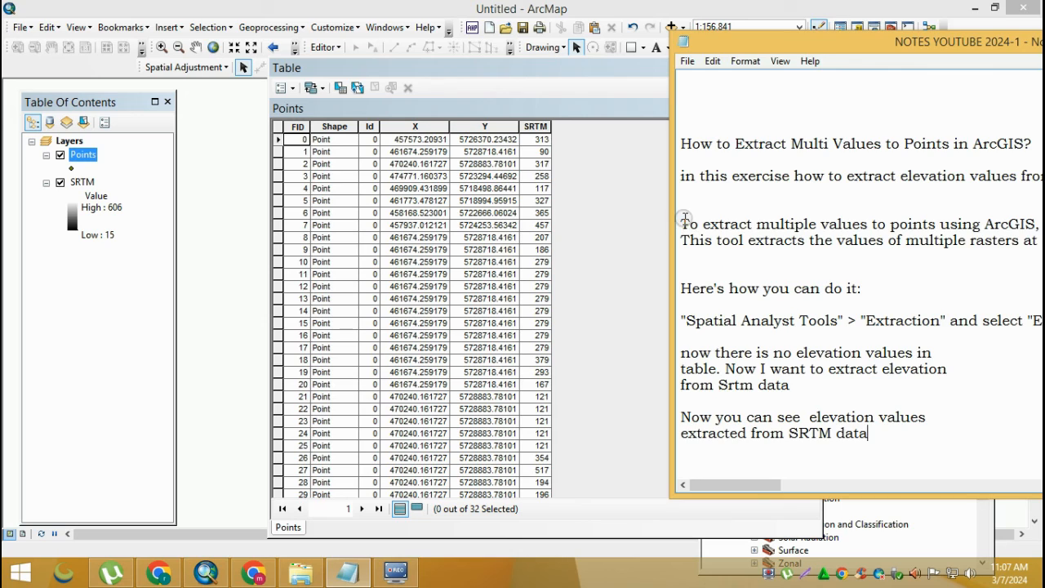
Step: Return to the Points table in ArcMap, set the SRTM field's alias to Elevation, and widen its column
{"action": "left_click", "coordinate": [536, 127]}
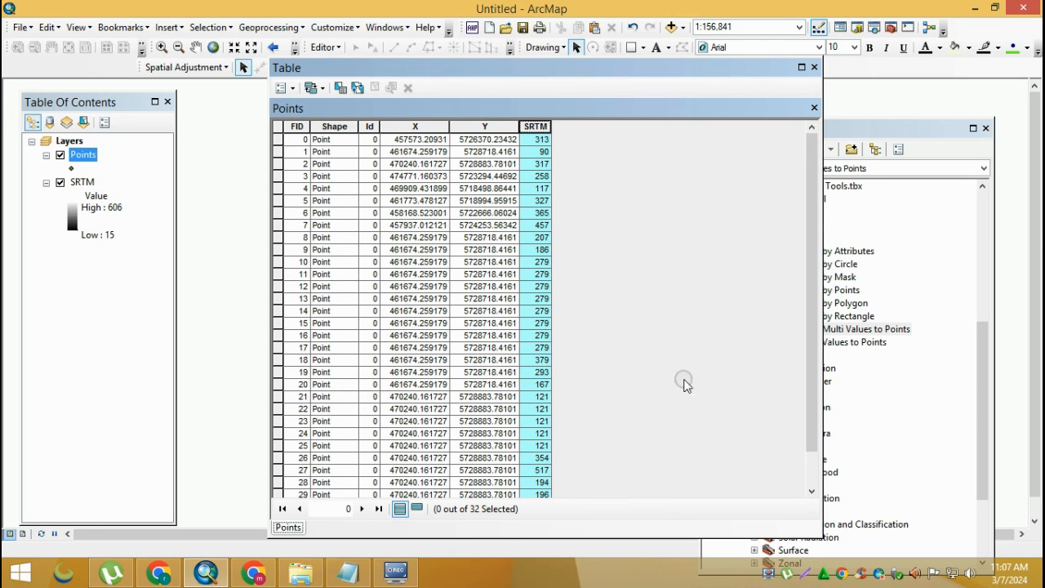
{"action": "right_click", "coordinate": [546, 123]}
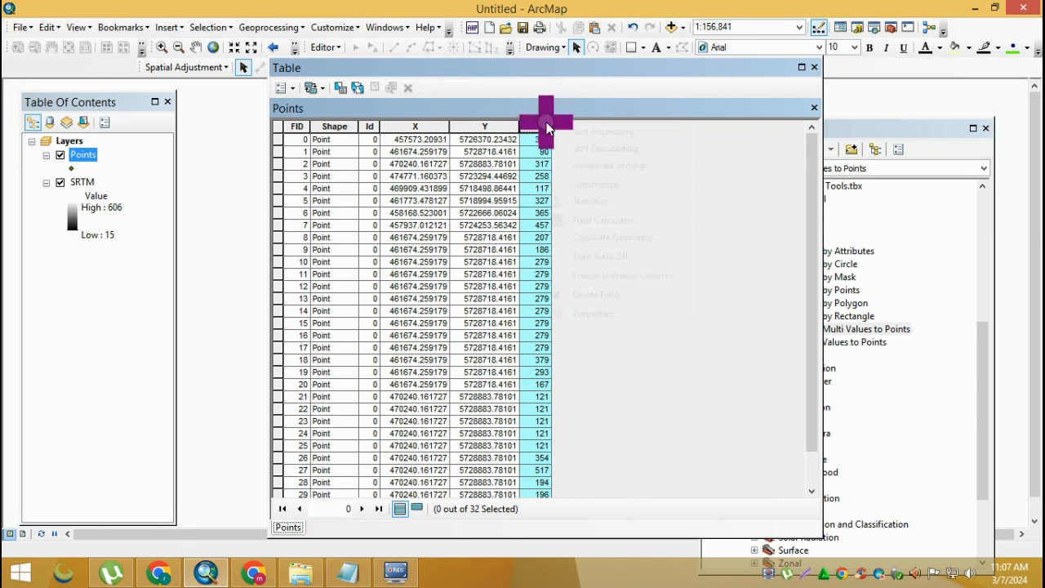
{"action": "left_click", "coordinate": [620, 312]}
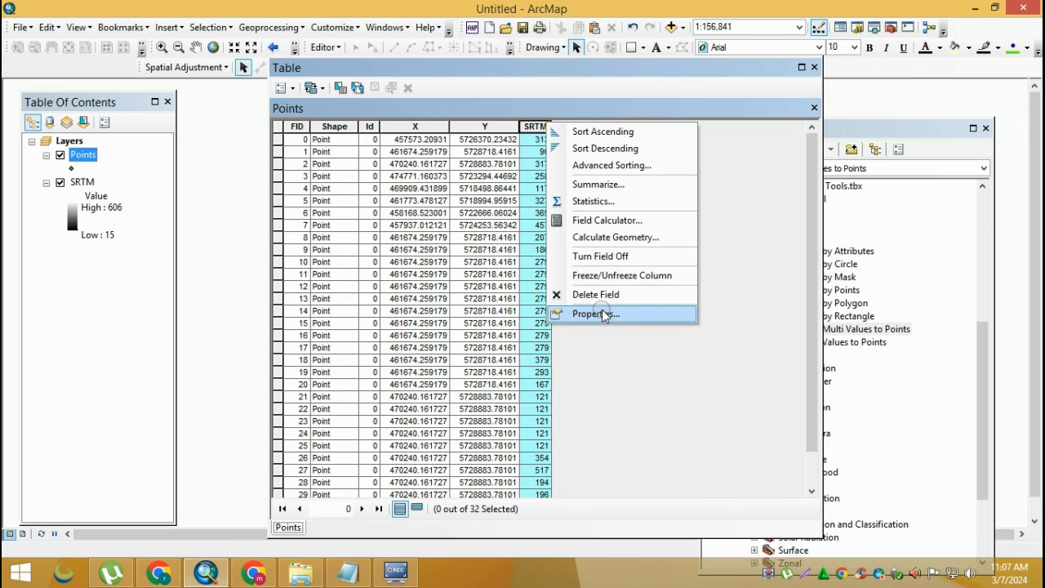
{"action": "double_click", "coordinate": [488, 170]}
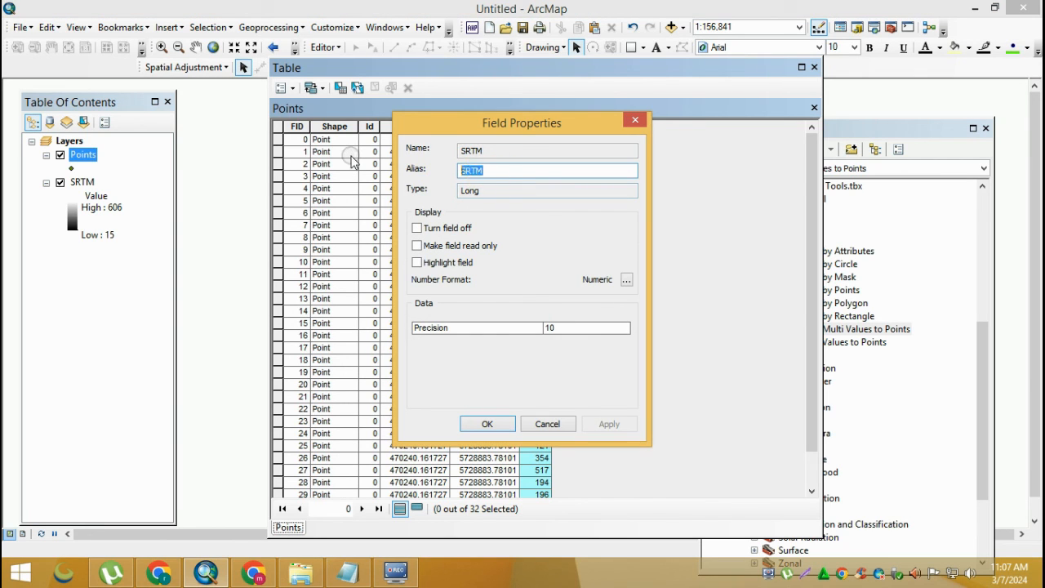
{"action": "type", "text": "Elevation"}
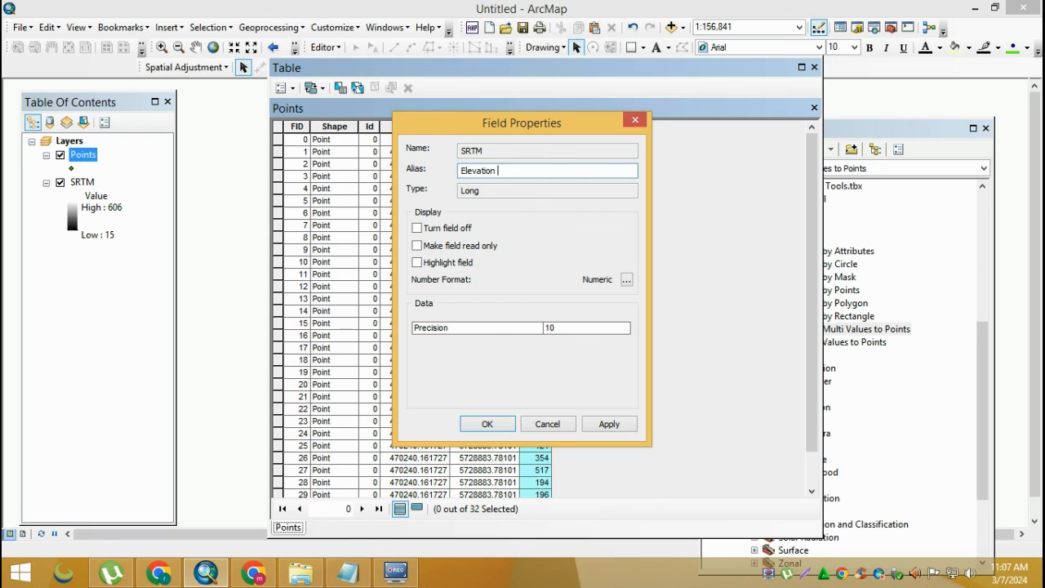
{"action": "left_click", "coordinate": [600, 424]}
{"action": "left_click", "coordinate": [498, 424]}
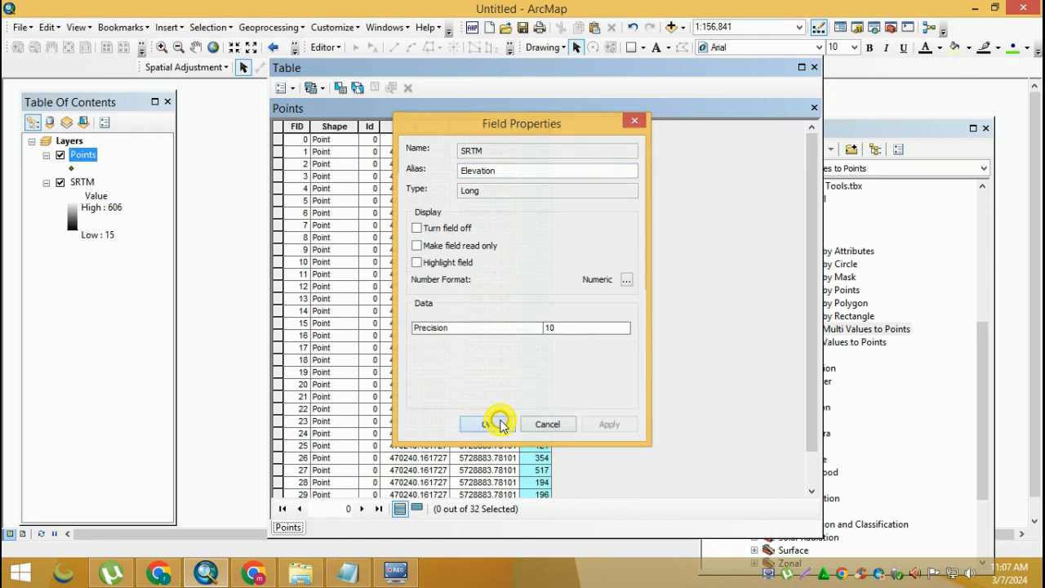
{"action": "left_click_drag", "start_coordinate": [551, 124], "coordinate": [635, 117]}
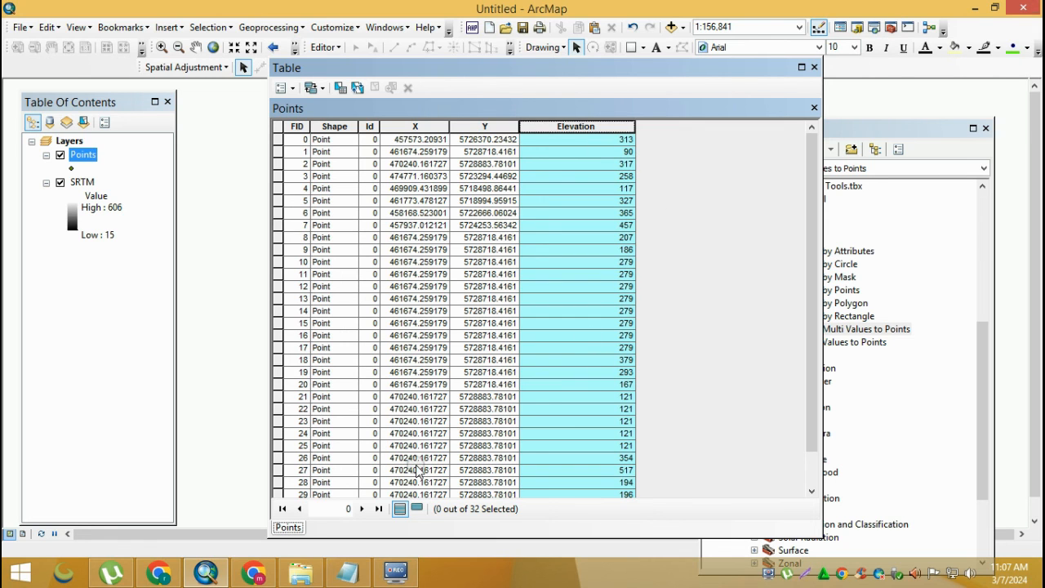
Step: Bring the notes back, maximize them, and add the closing line "Thanks for watching please subscribe my channel"
{"action": "left_click", "coordinate": [347, 573]}
{"action": "left_click_drag", "start_coordinate": [832, 45], "coordinate": [670, 1]}
{"action": "key", "text": "Return"}
{"action": "key", "text": "Return"}
{"action": "type", "text": "Thanks for watching"}
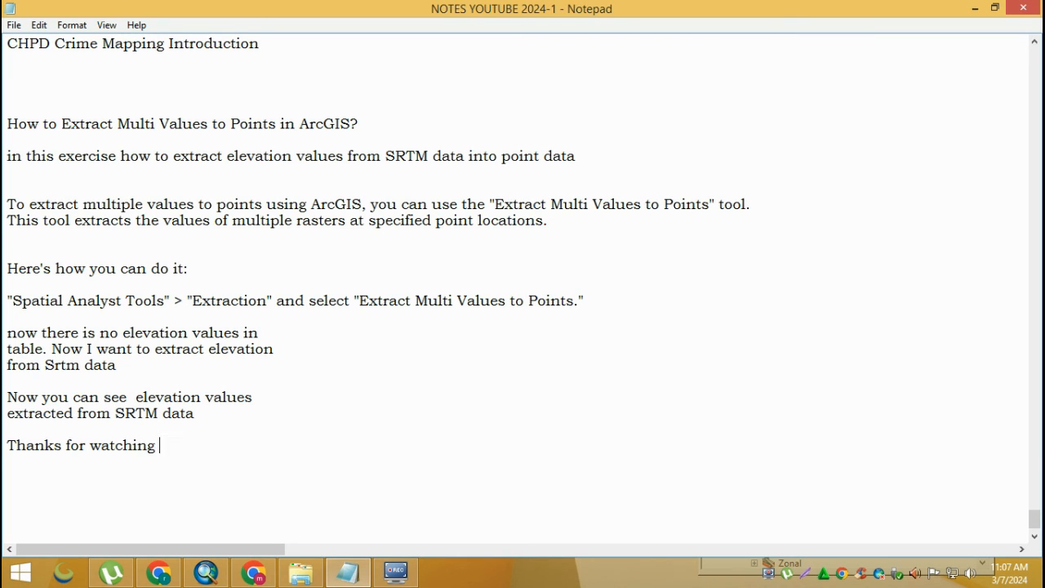
{"action": "type", "text": " please subs"}
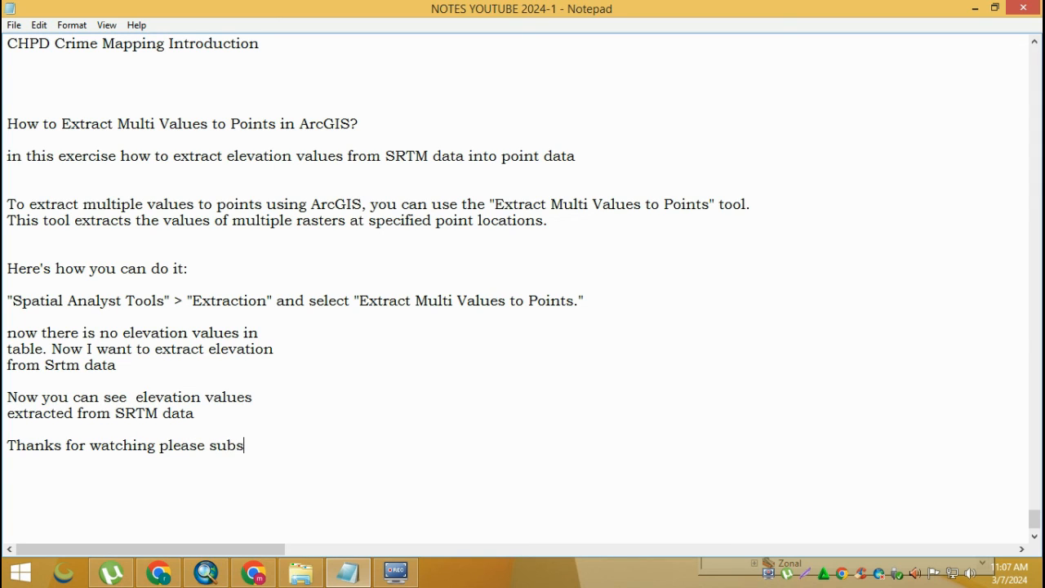
{"action": "type", "text": "cribe my channel"}
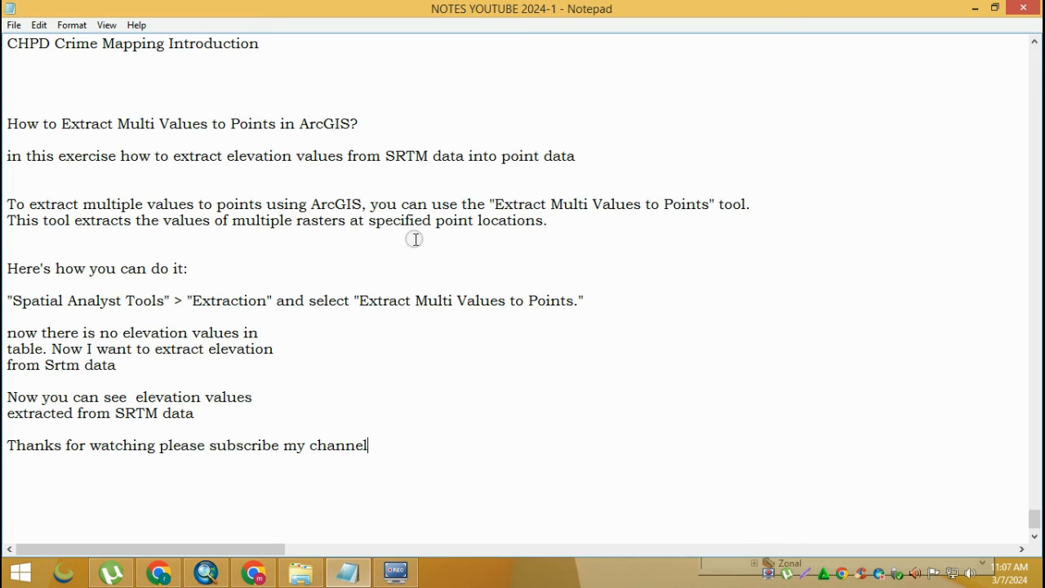